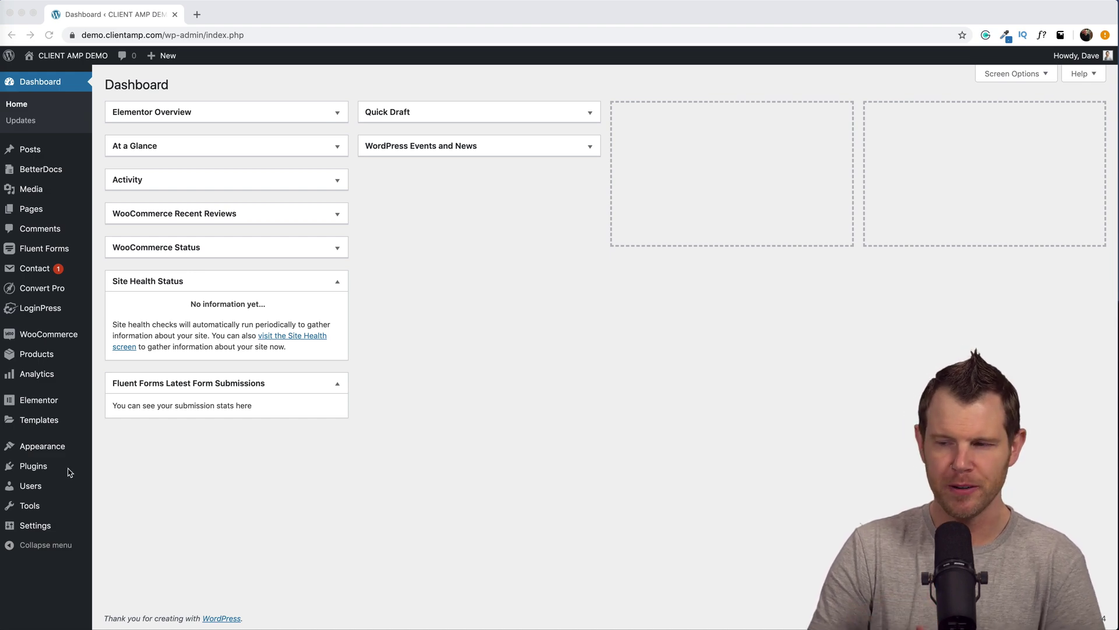
Search Add Plugins for 'Fluent Forms' and confirm the plugin is already active.
mouse_move(26, 467)
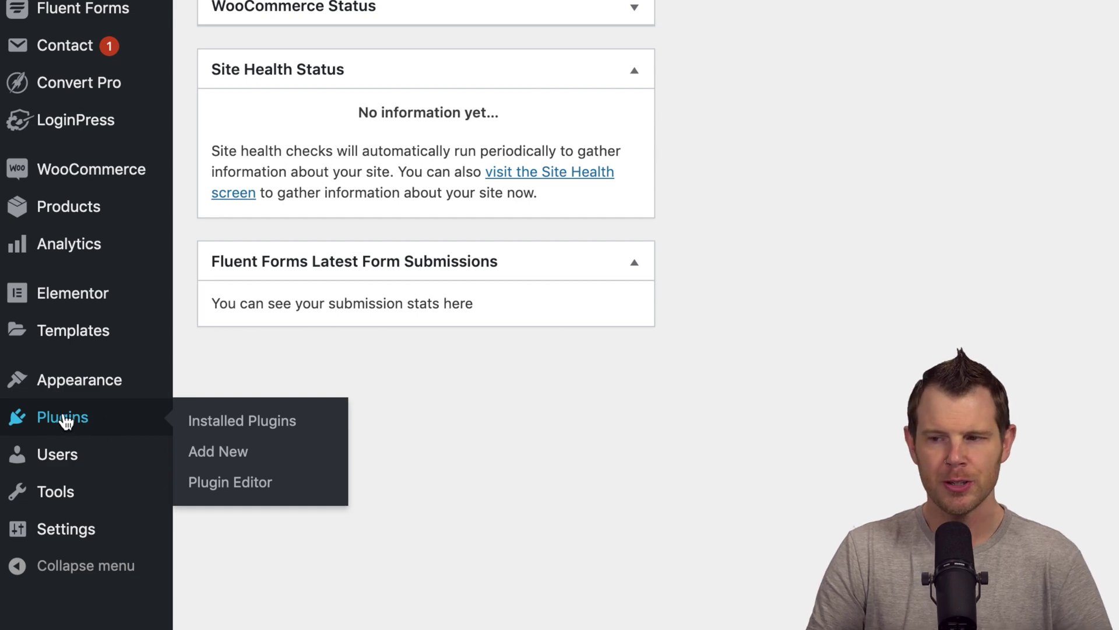
left_click(237, 458)
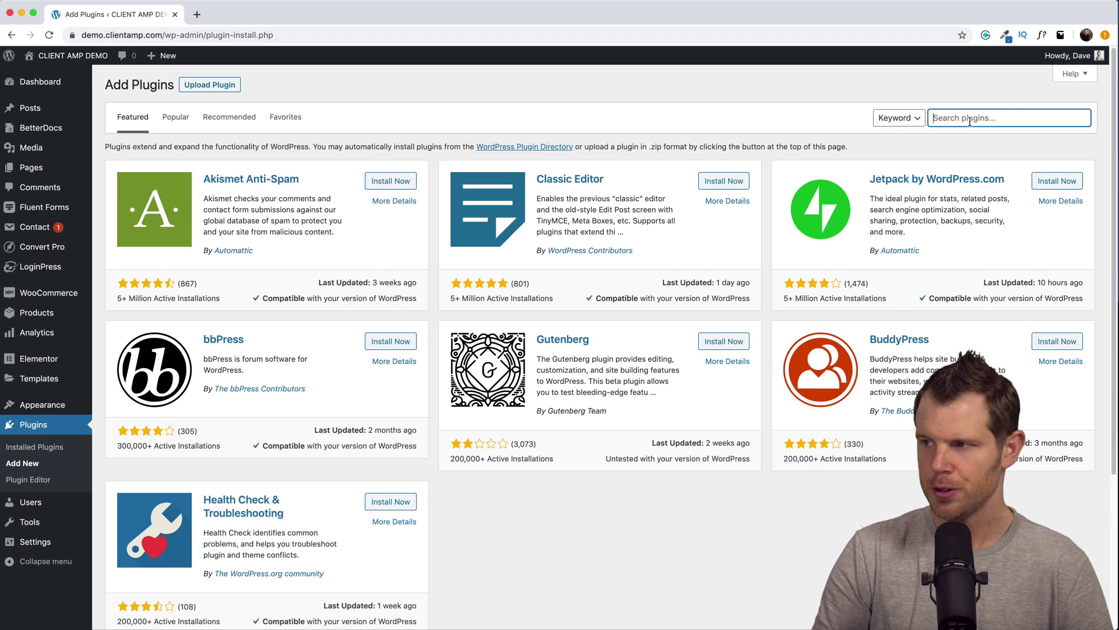
type("FLue")
key("BackSpace")
key("BackSpace")
key("BackSpace")
type("luent Forms")
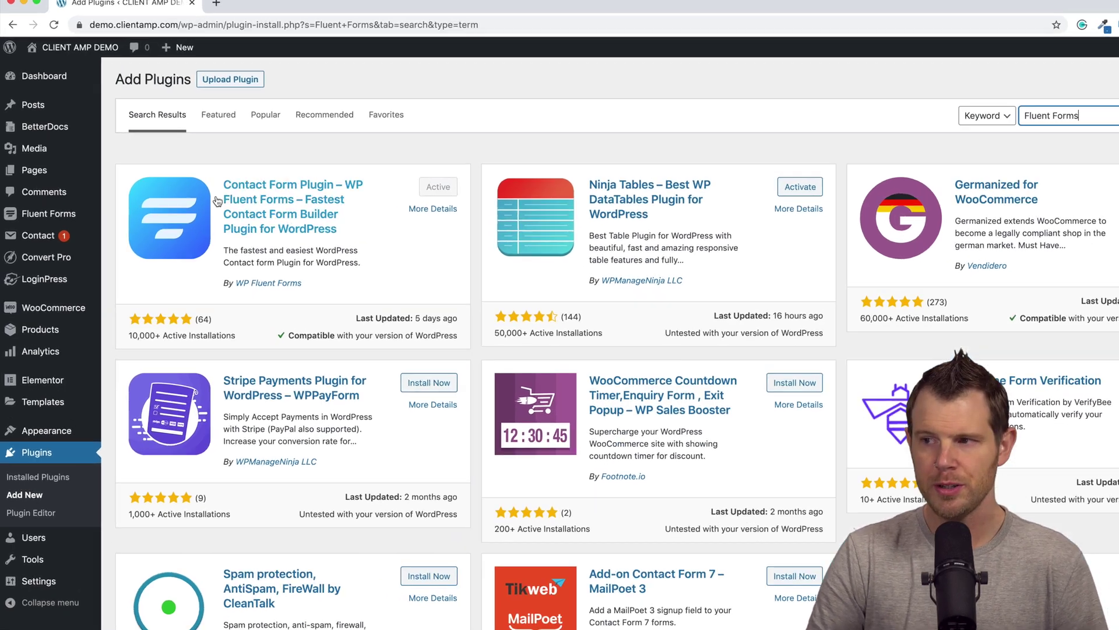
mouse_move(40, 214)
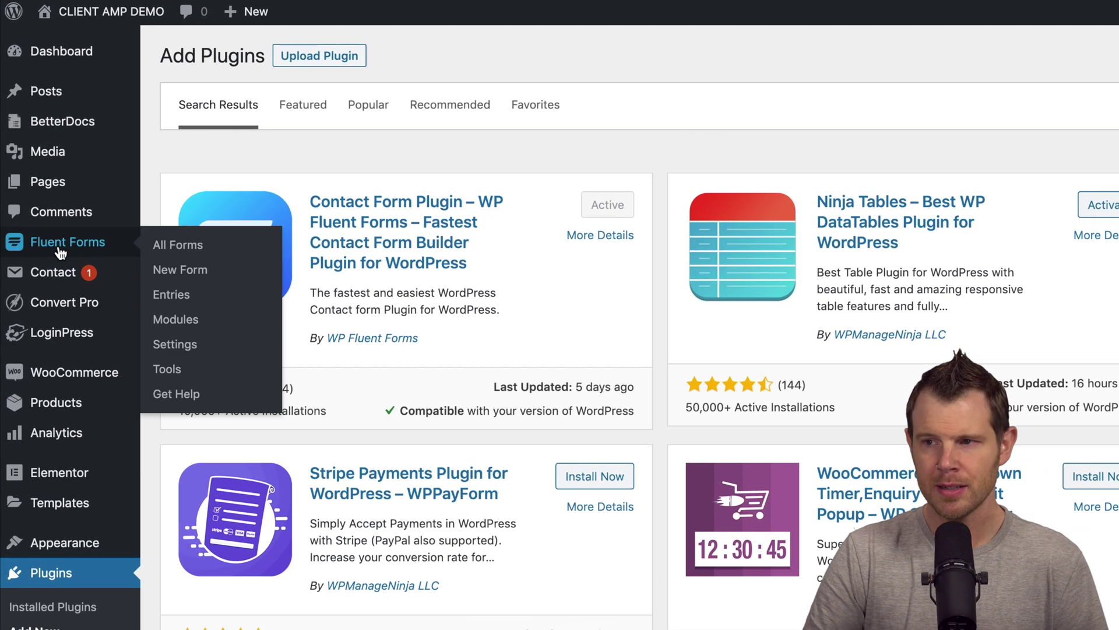
From All Forms, start a new form and create it from the Contact Form template.
left_click(162, 248)
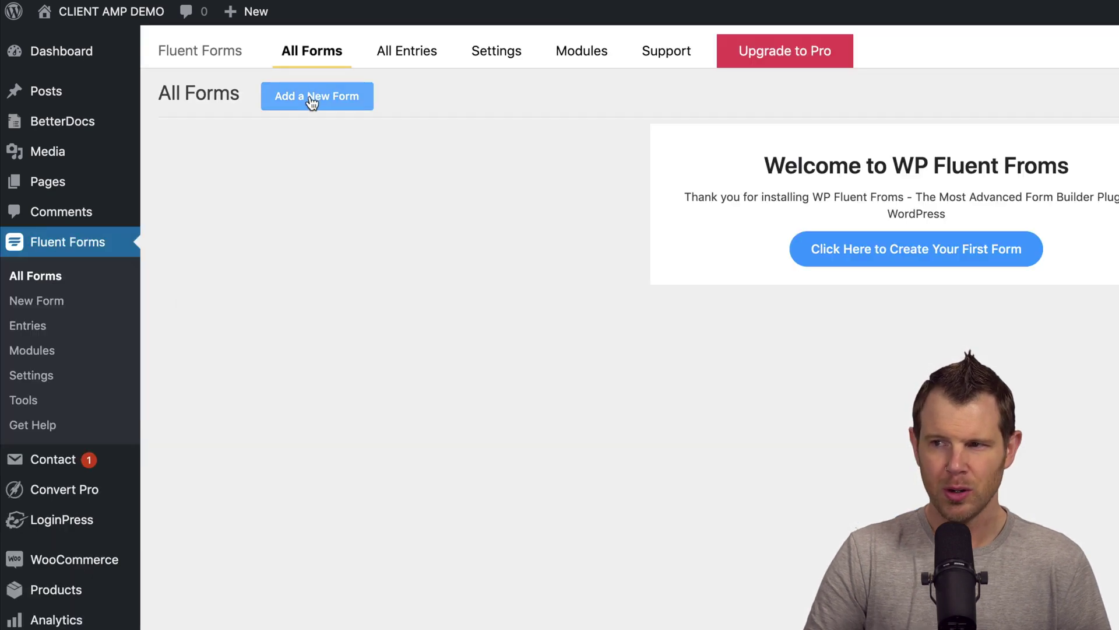
left_click(310, 104)
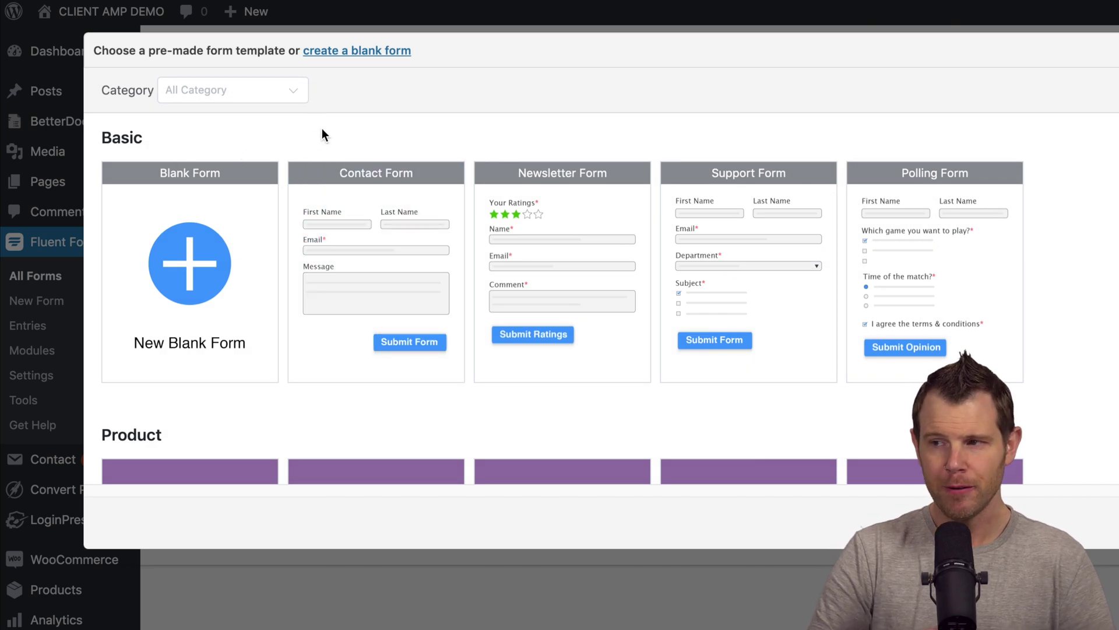
mouse_move(959, 199)
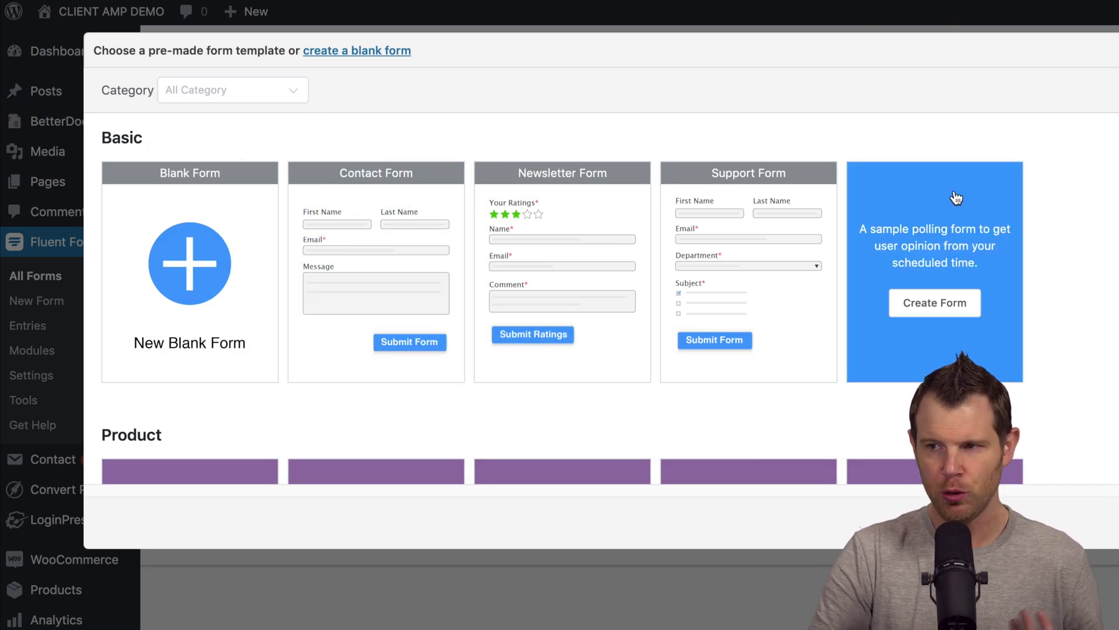
mouse_move(171, 184)
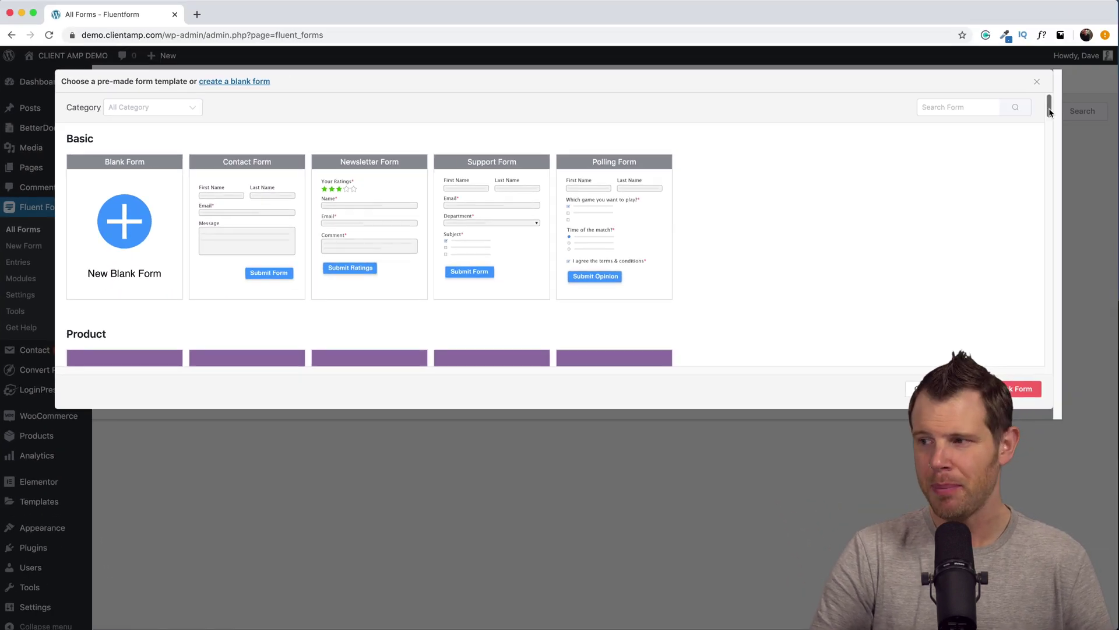
mouse_move(1050, 112)
left_mouse_down()
mouse_move(1022, 213)
mouse_move(1003, 366)
left_mouse_up()
scroll(218, 124, "up", 20)
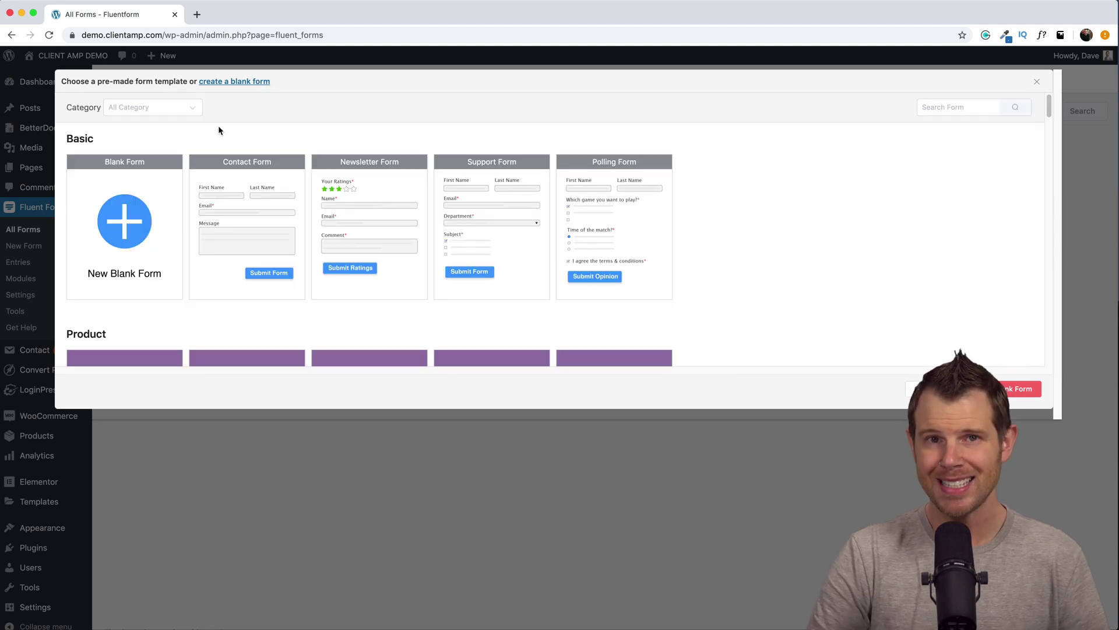
mouse_move(236, 198)
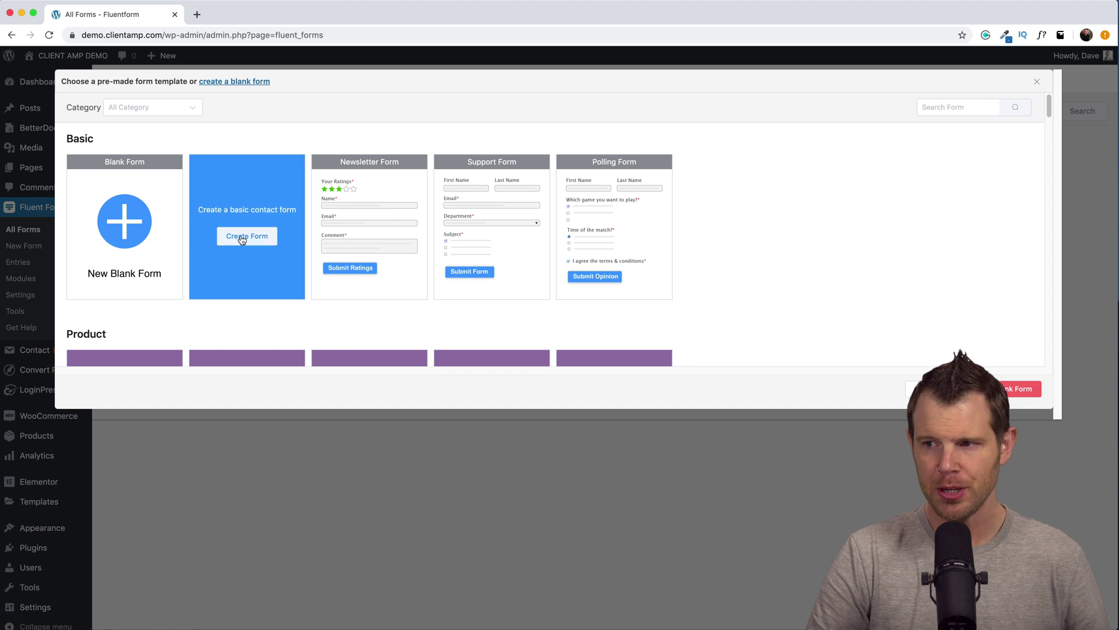
left_click(240, 236)
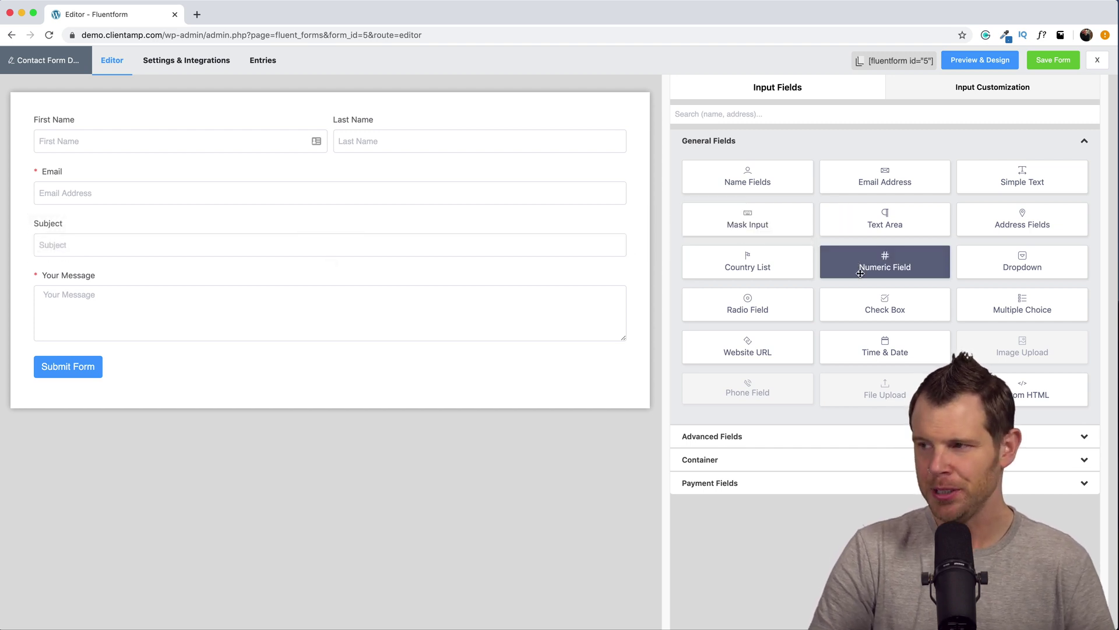
Drag Simple Text and Time & Date fields above the name fields, then expand Advanced Fields.
left_click_drag(1023, 176, 267, 129)
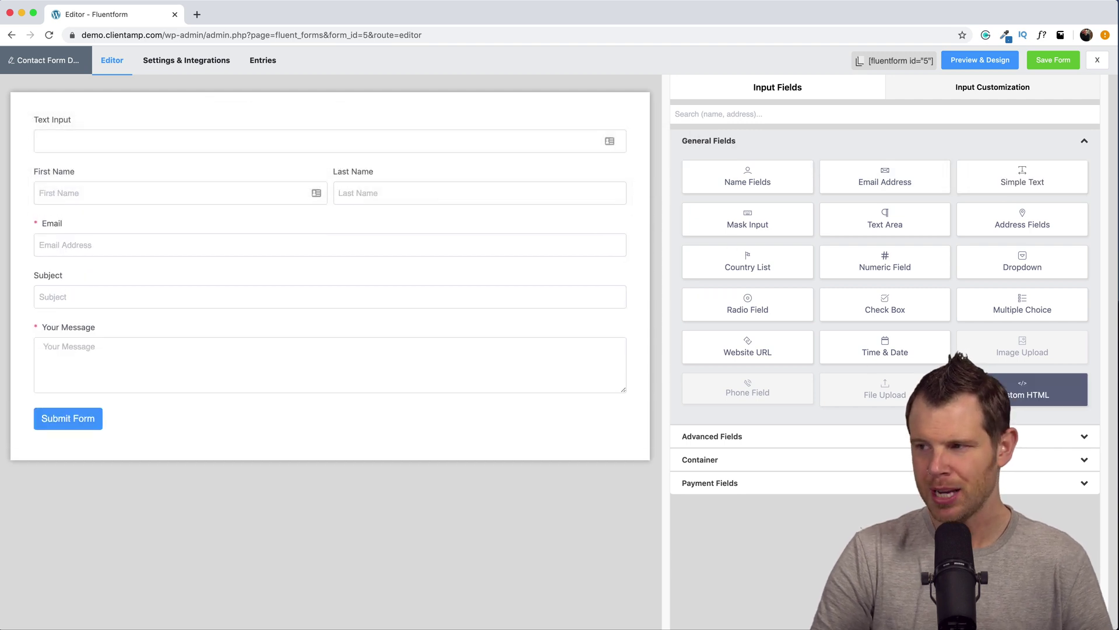
left_click_drag(901, 355, 262, 182)
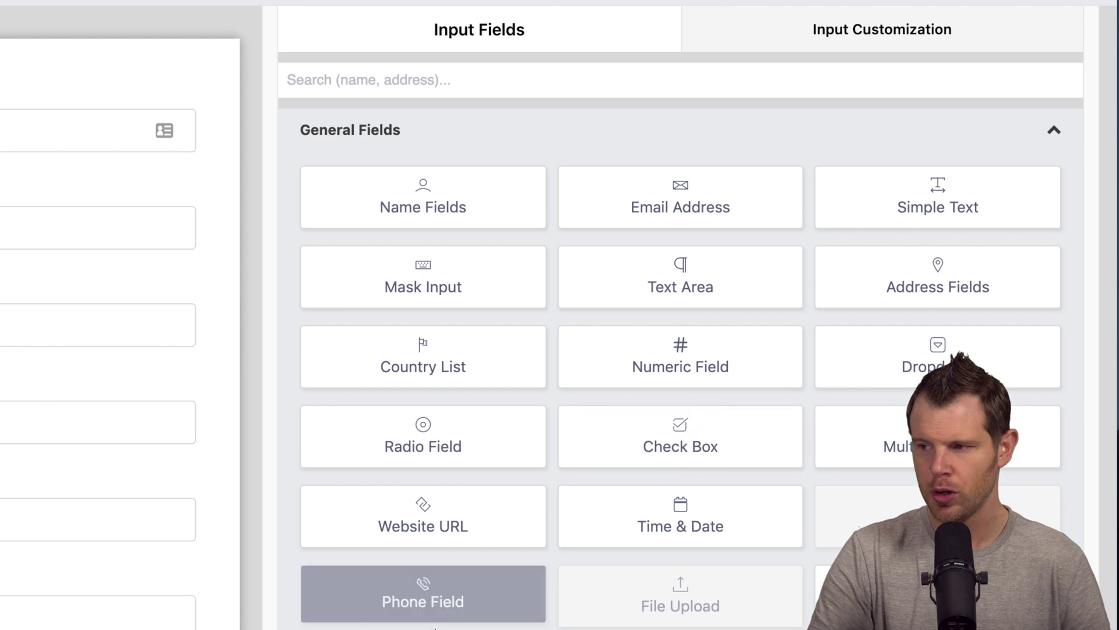
left_click(612, 628)
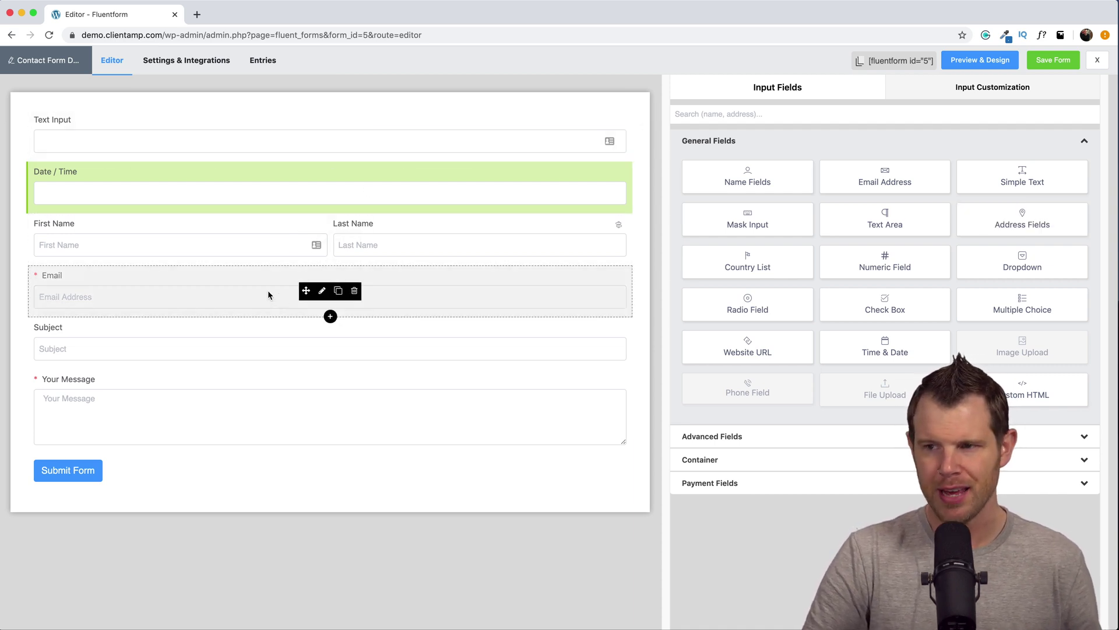
Turn on Email field conditional logic, showing it only when First Name equals a value.
left_click(268, 295)
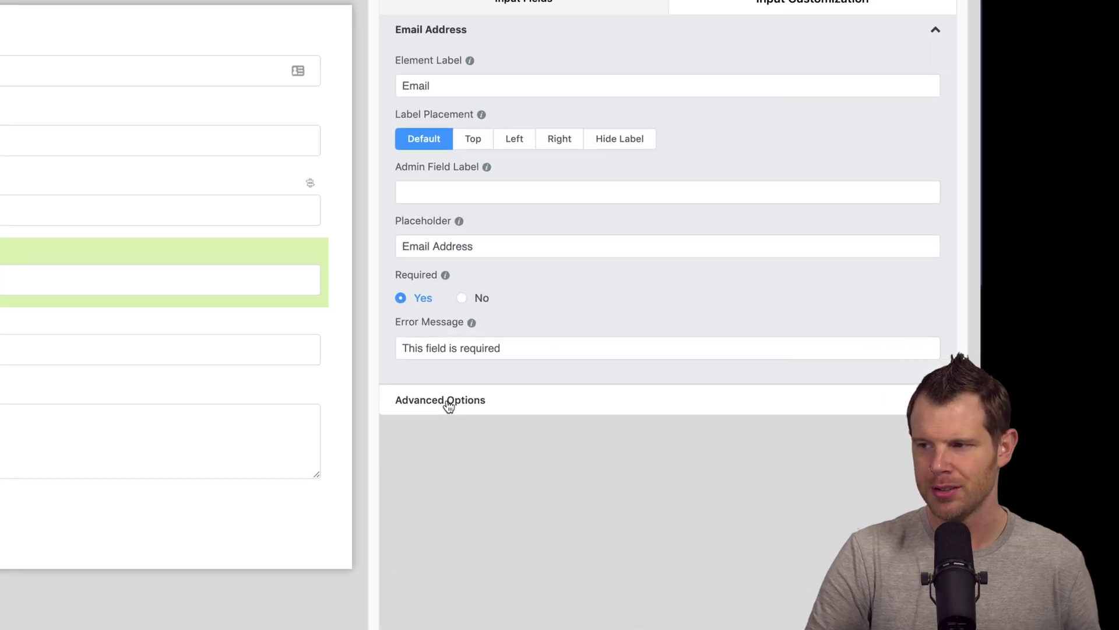
left_click(723, 387)
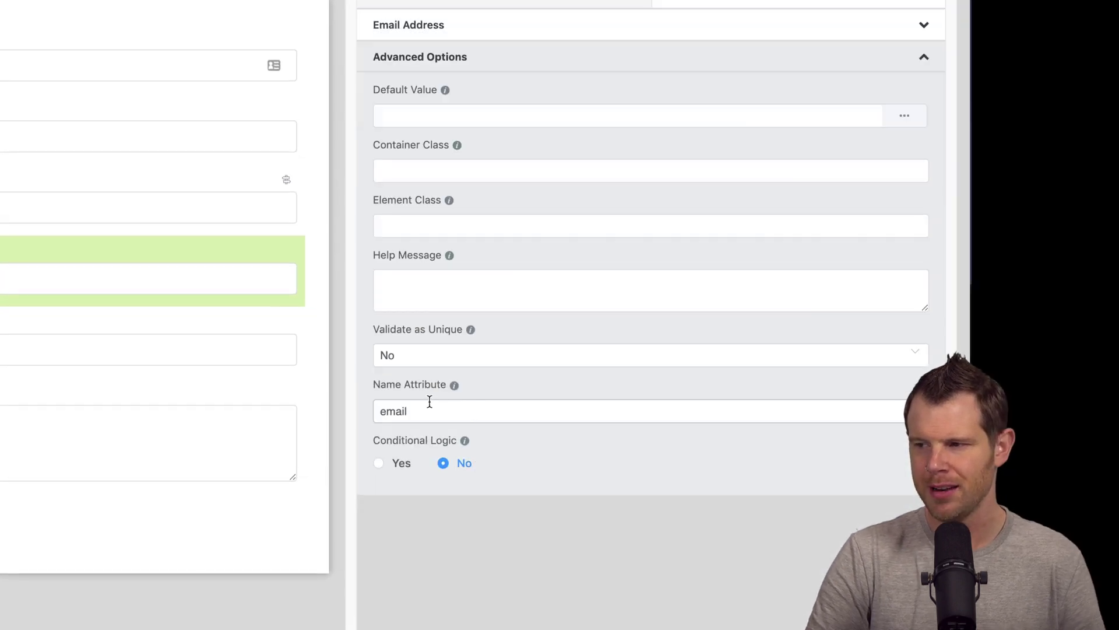
left_click(378, 464)
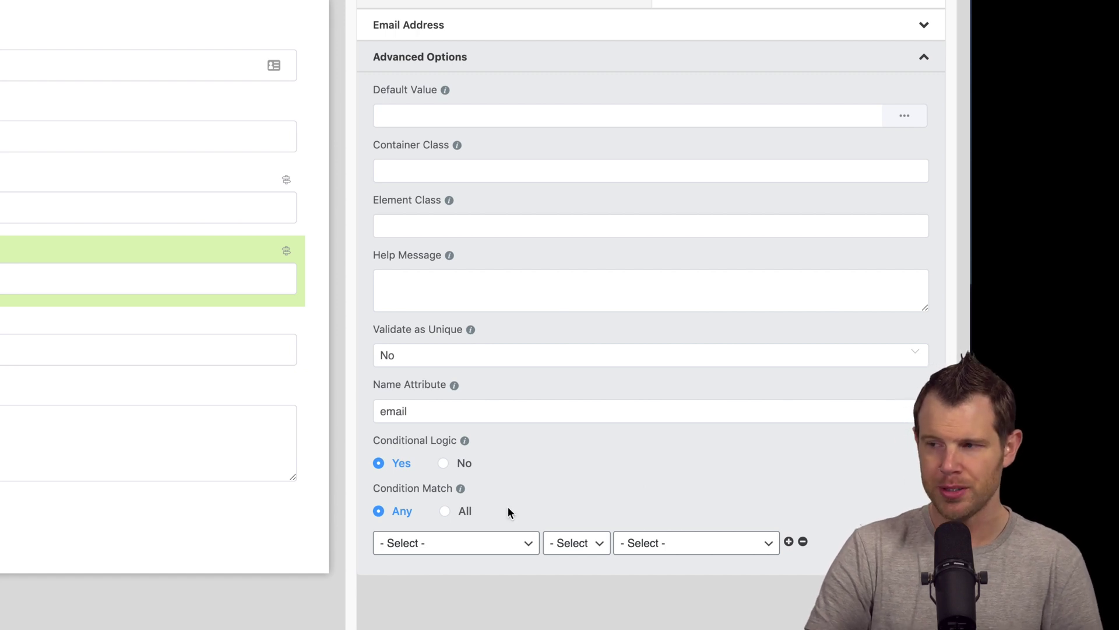
left_click(460, 542)
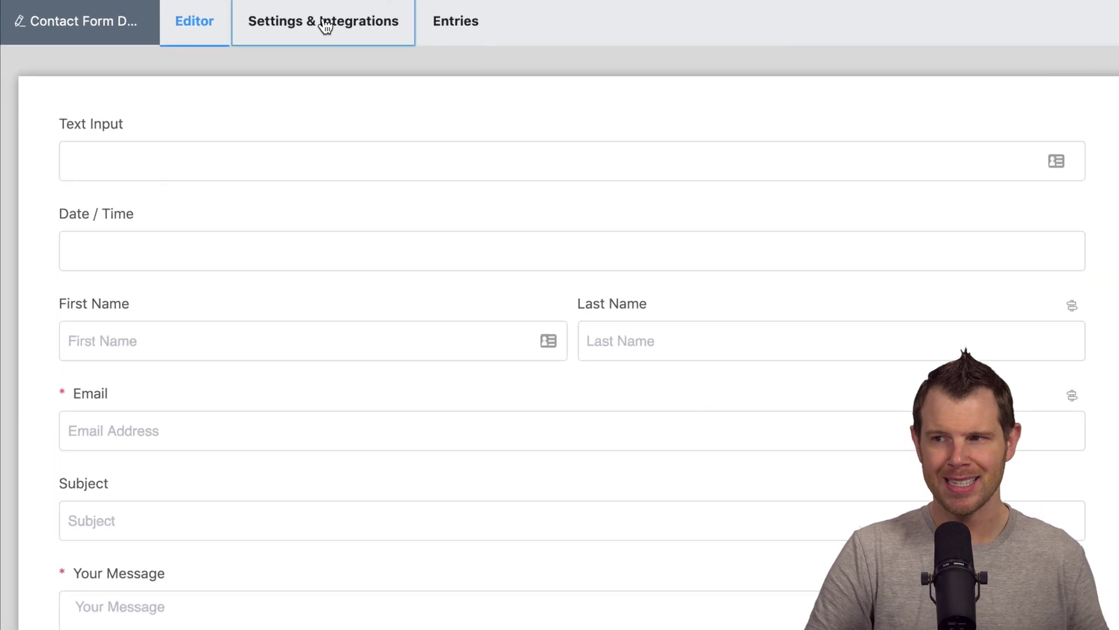
Switch on the Admin Notification Email under Email Notifications and review its settings.
left_click(189, 62)
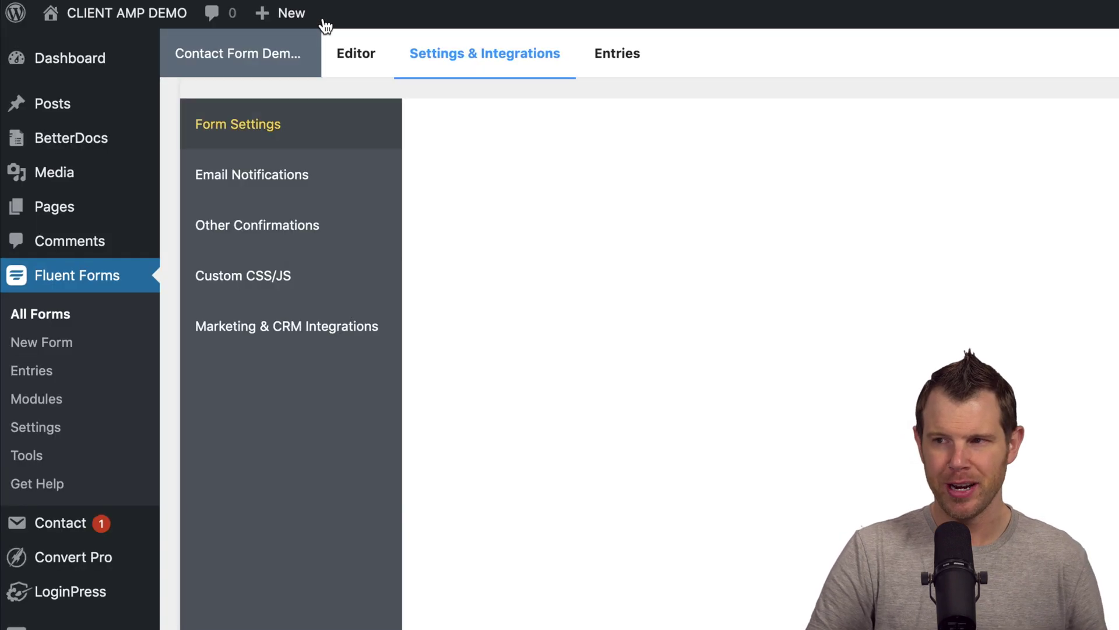
left_click(241, 175)
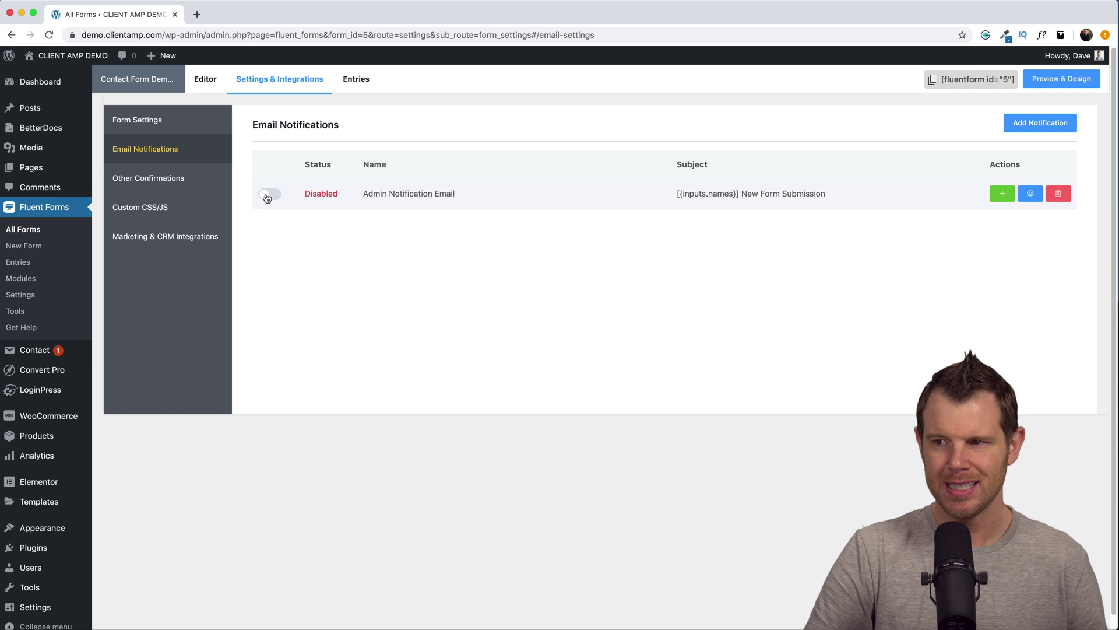
left_click(442, 248)
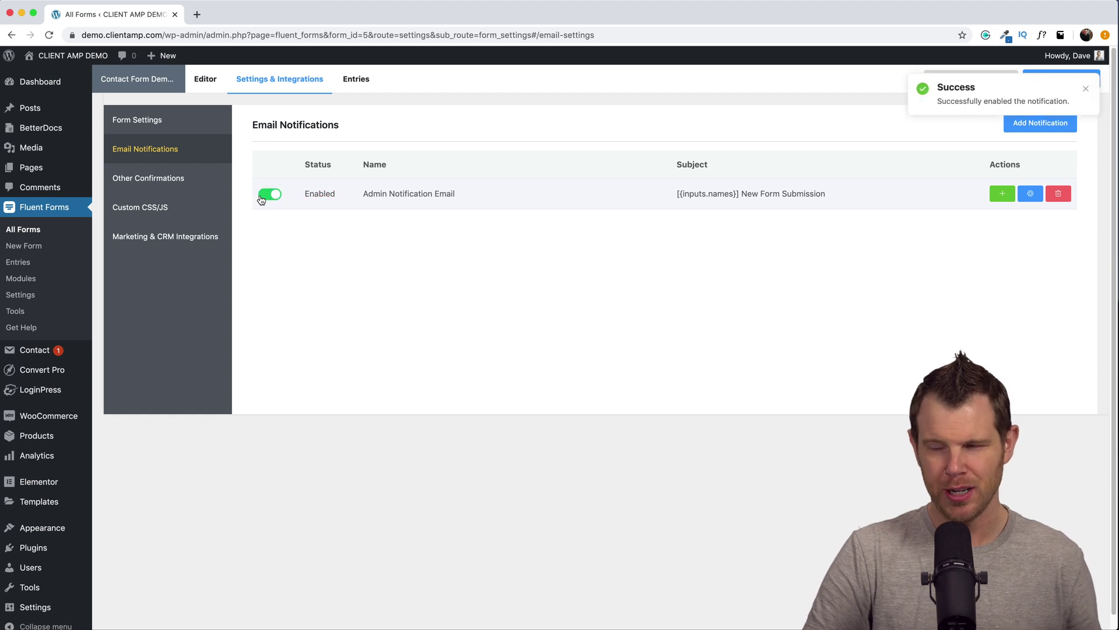
left_click(1031, 193)
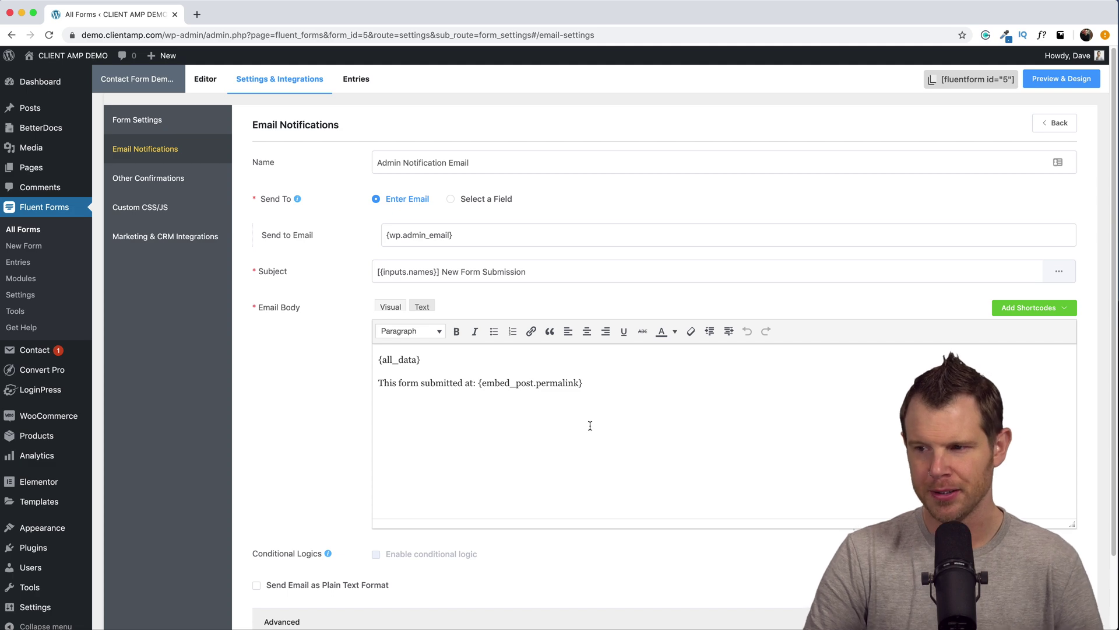
left_click(145, 148)
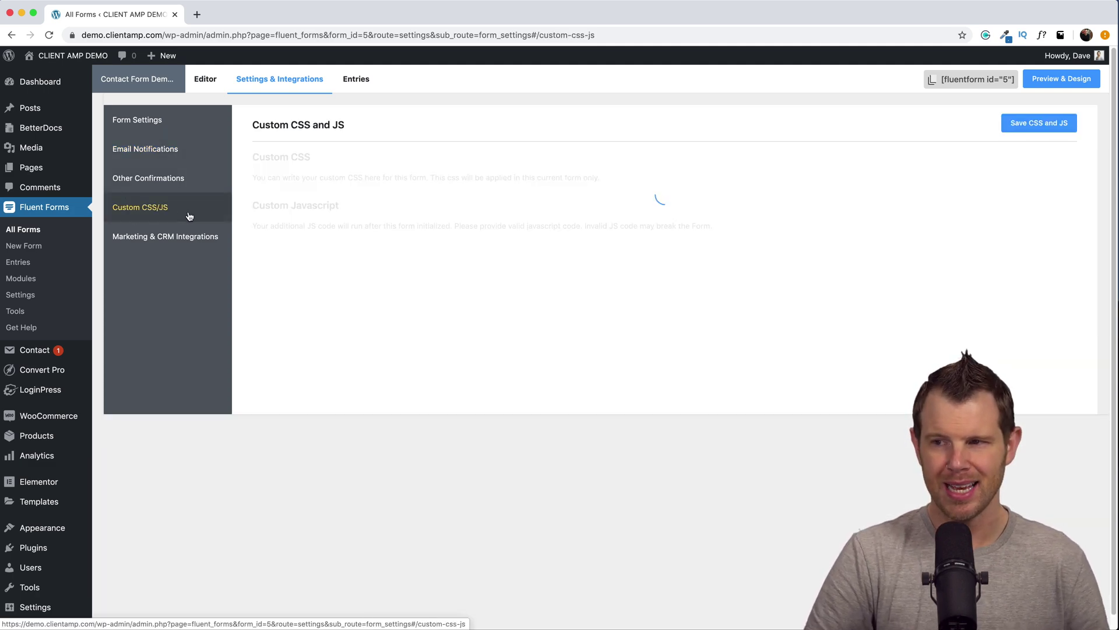
Look over the form's Custom CSS/JS settings.
left_click(166, 211)
scroll(412, 290, "down", 3)
scroll(423, 300, "up", 3)
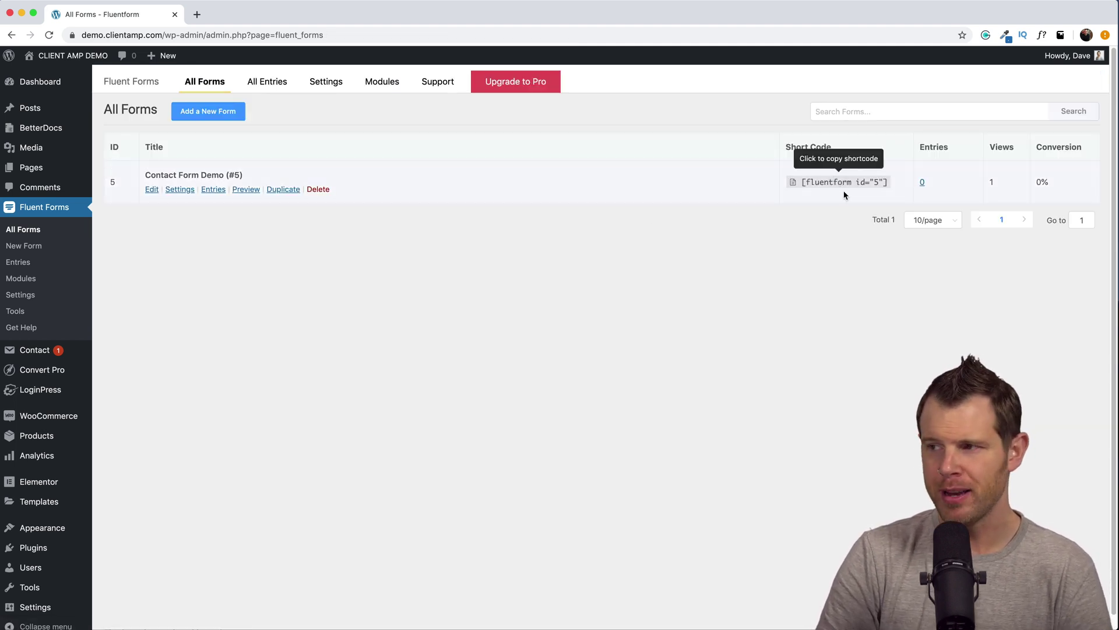
Paste the copied contact form shortcode into a new page titled My Form and publish it.
left_click(796, 184)
mouse_move(165, 55)
left_click(161, 108)
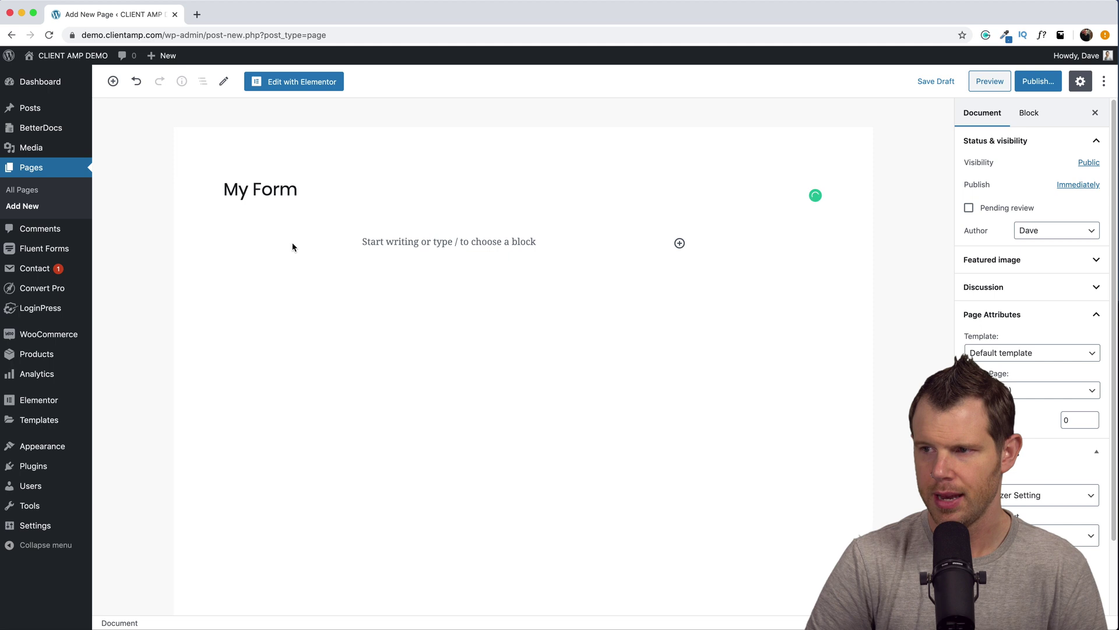
left_click(420, 241)
key("ctrl+v")
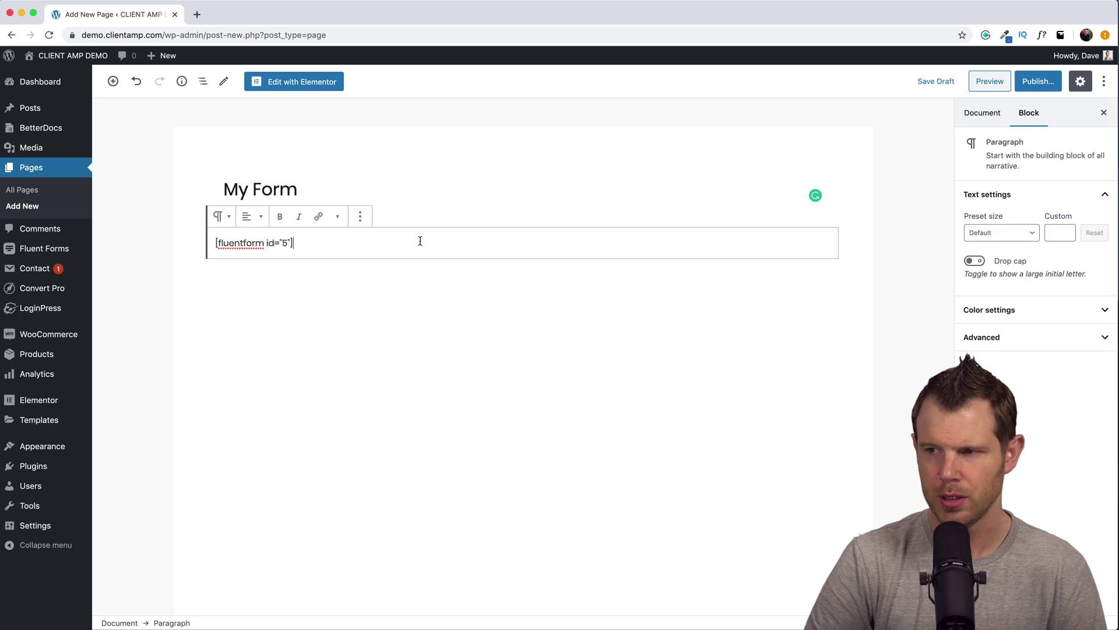
key("Return")
left_click(1039, 81)
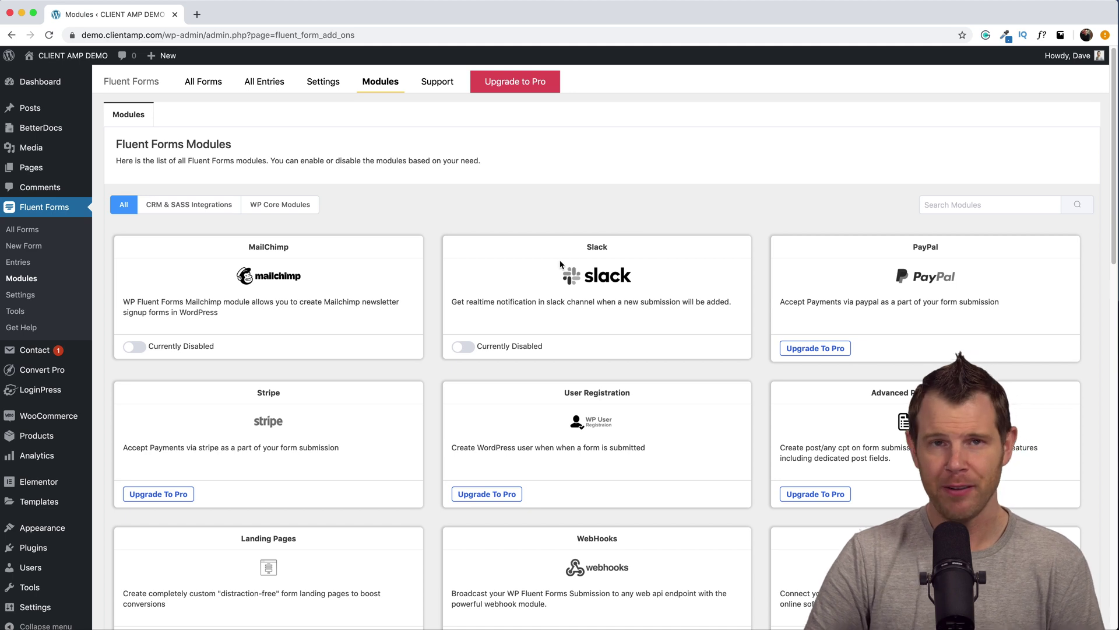
Scroll through the Fluent Forms module cards.
scroll(1101, 204, "down", 5)
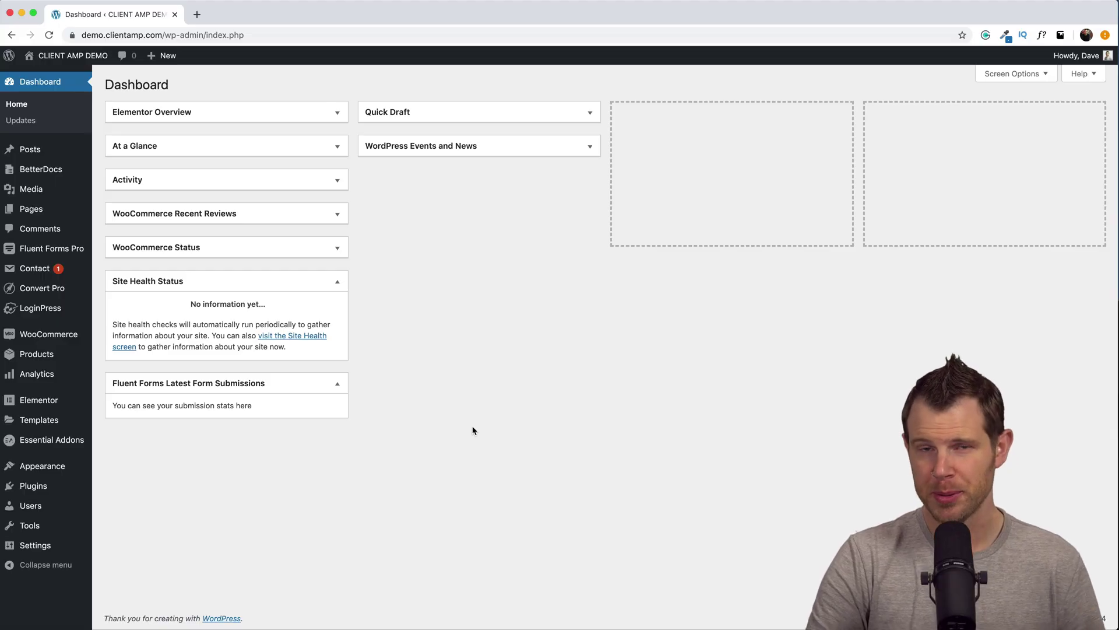
Open Contact Form Demo for editing from the All Forms list.
left_click(40, 250)
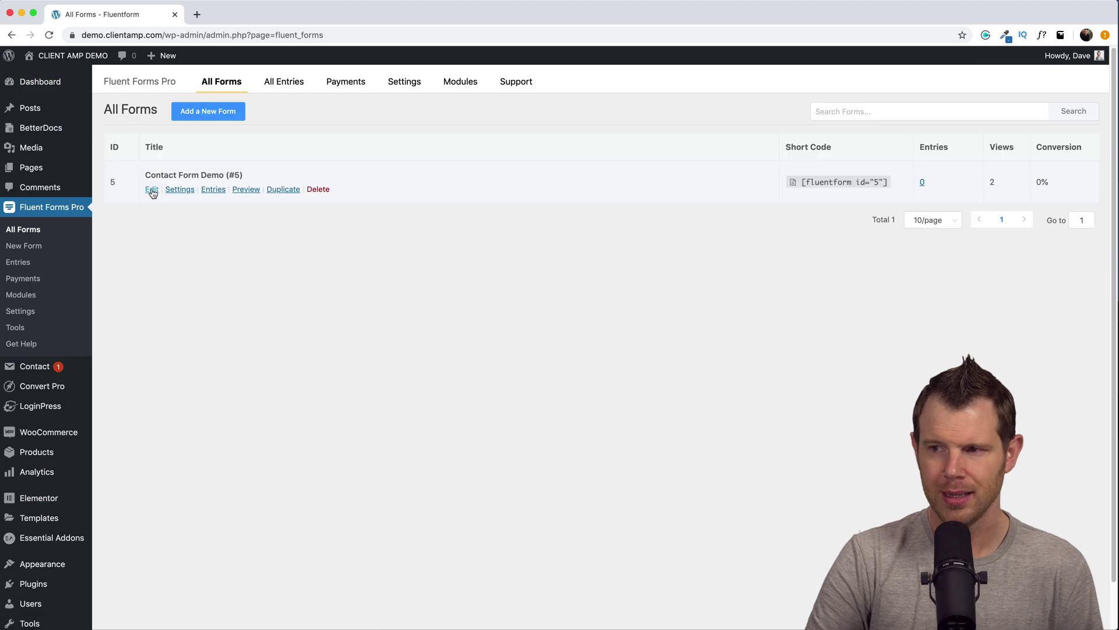
left_click(152, 190)
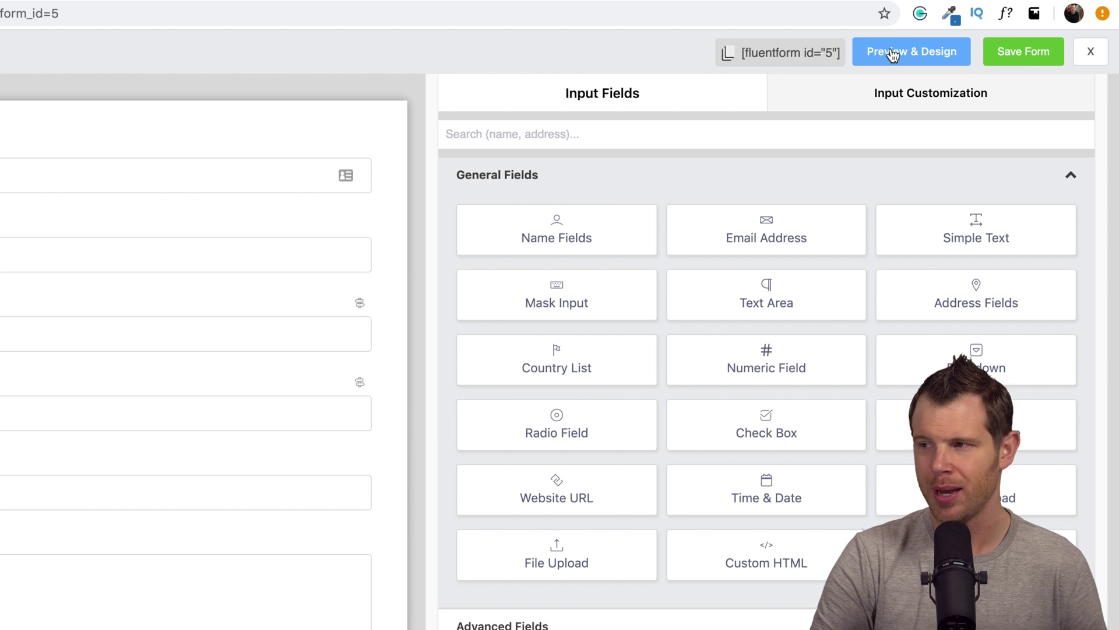
In Preview & Design, try each style template and settle on Custom (Advanced Customization).
left_click(892, 54)
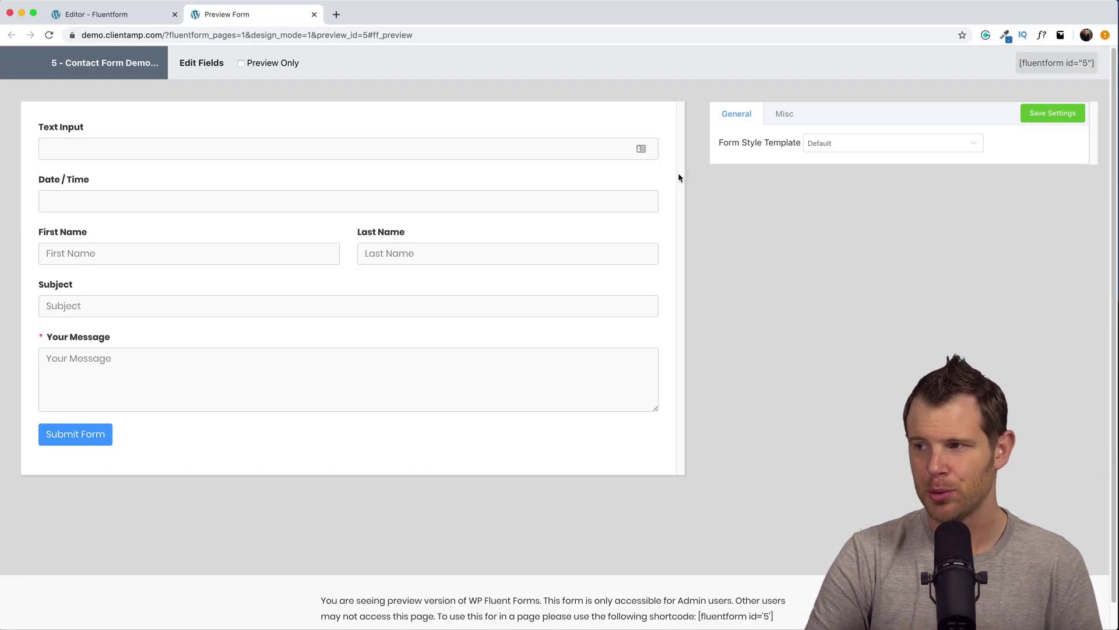
left_click(831, 146)
left_click(837, 194)
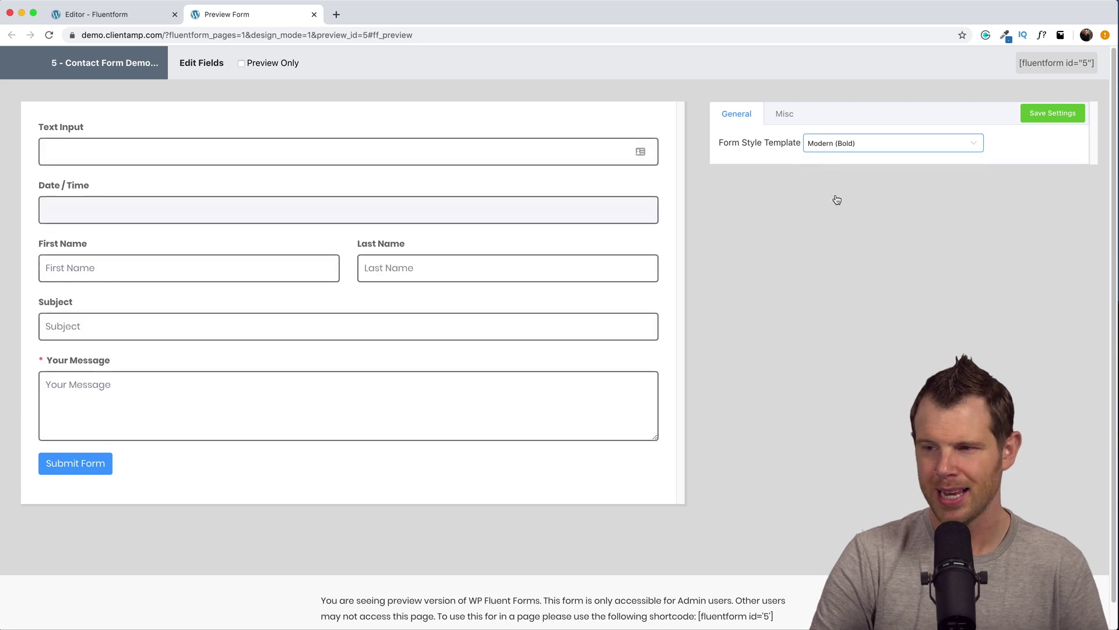
left_click(837, 145)
left_click(840, 213)
left_click(816, 144)
left_click(832, 233)
left_click(837, 144)
left_click(844, 252)
left_click(857, 143)
left_click(878, 272)
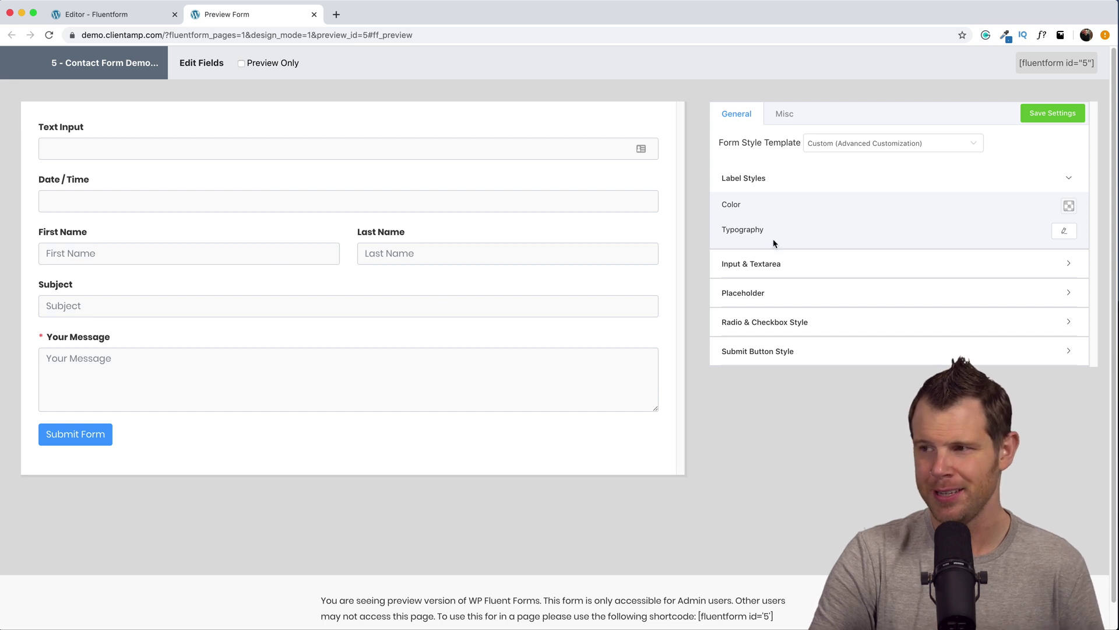
Give the form labels font weight 400 and a mid-grey colour.
left_click(1068, 235)
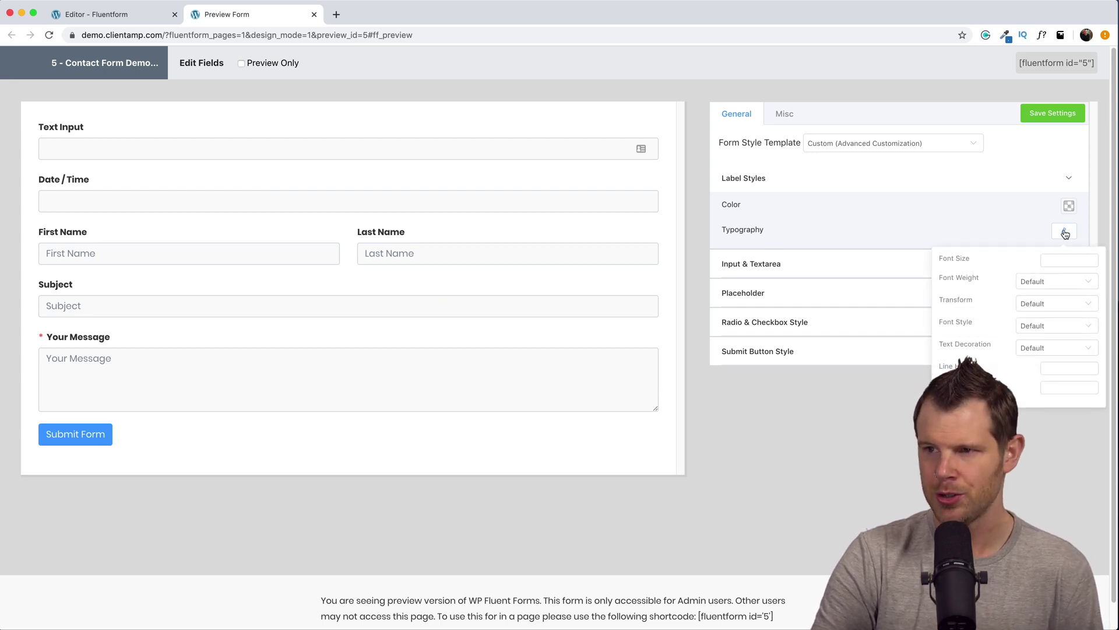
left_click(1044, 290)
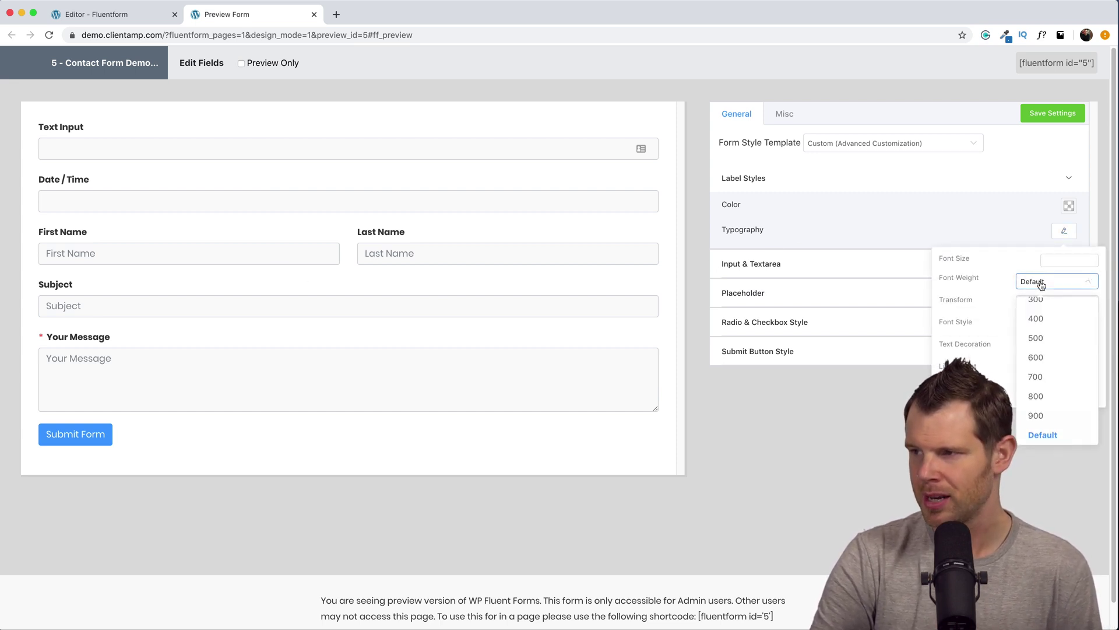
left_click(1043, 321)
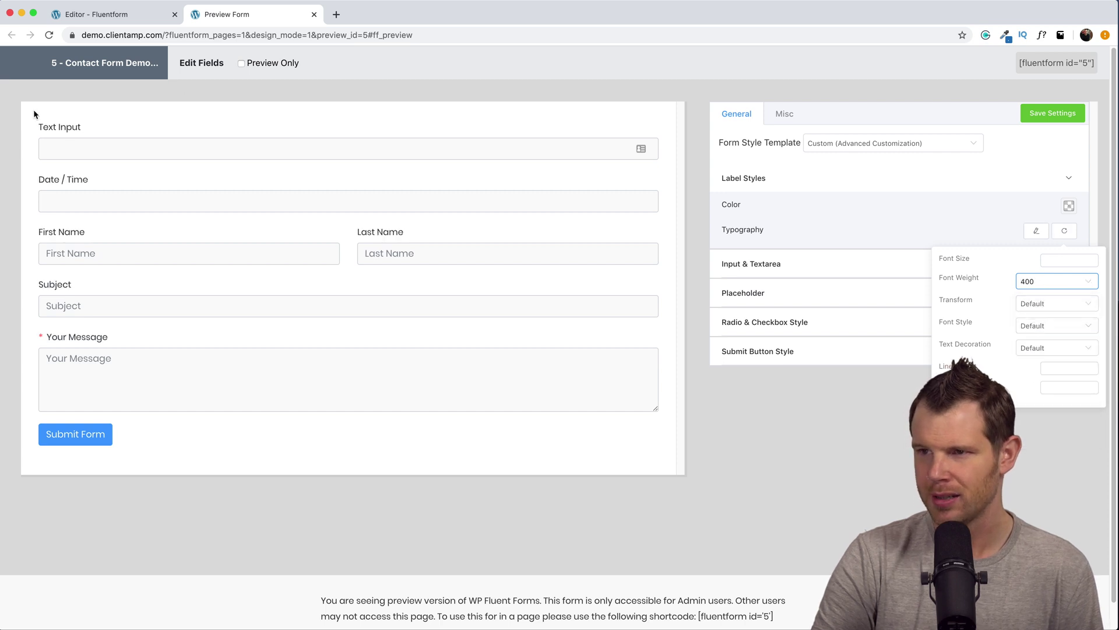
left_click(822, 205)
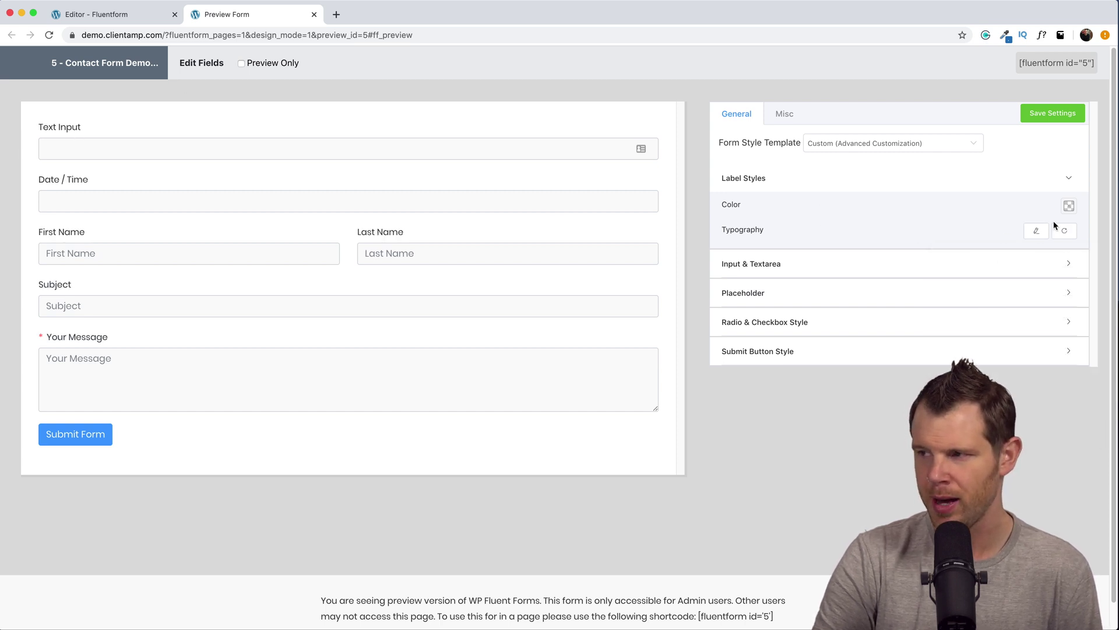
left_click(1069, 207)
left_click_drag(935, 242, 930, 274)
Change the input field background colour and browse placeholder and radio/checkbox style settings.
left_click(750, 264)
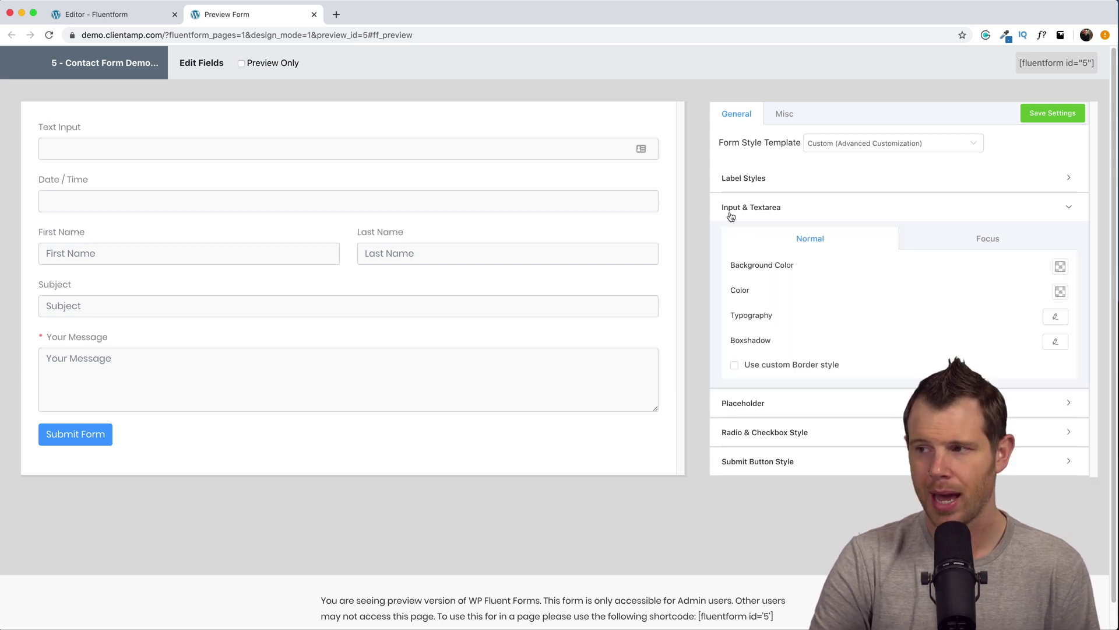
left_click(1061, 267)
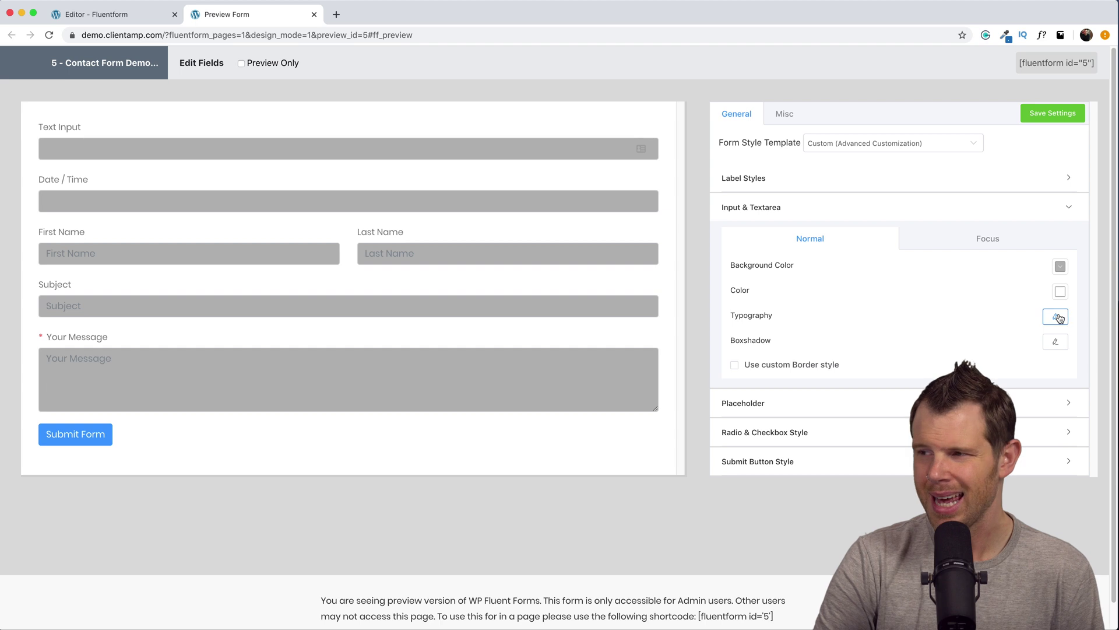
left_click(1056, 317)
left_click(776, 403)
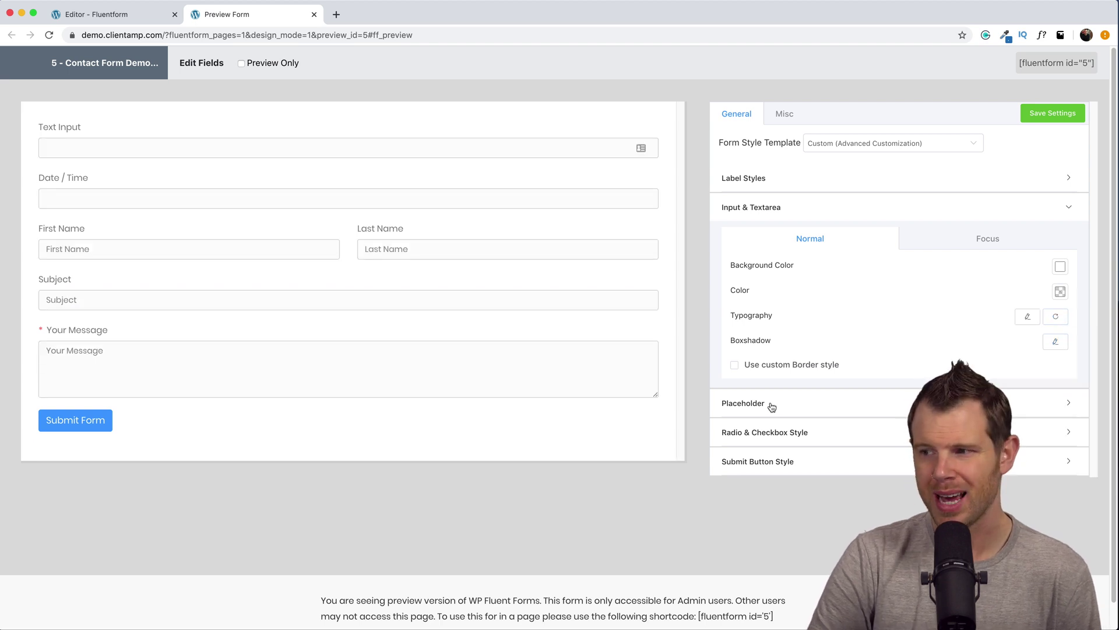
left_click(772, 405)
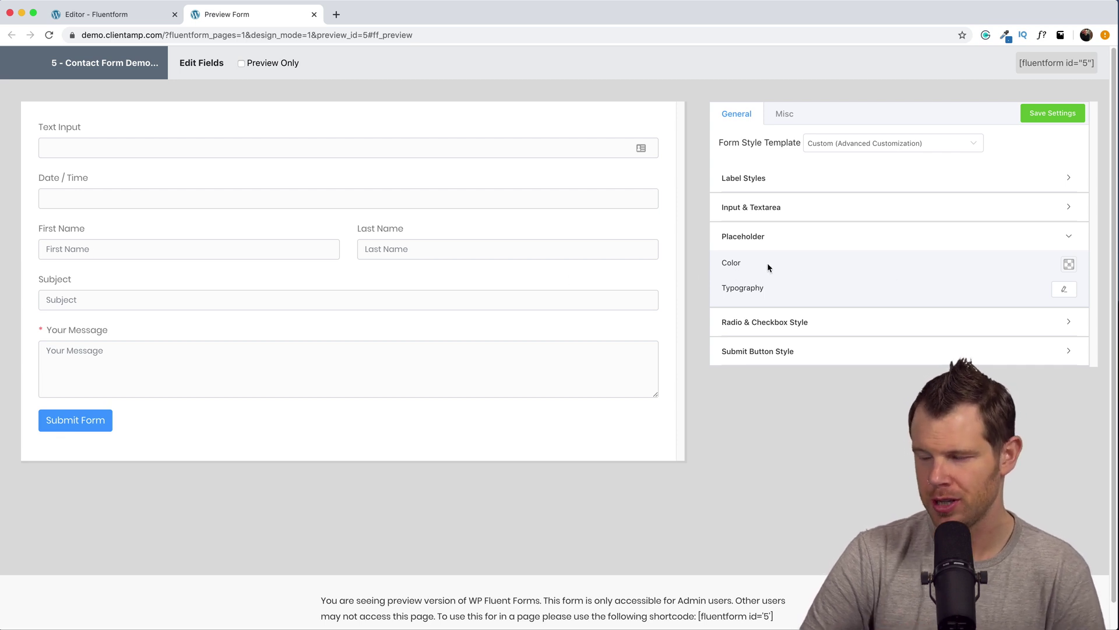
left_click(767, 324)
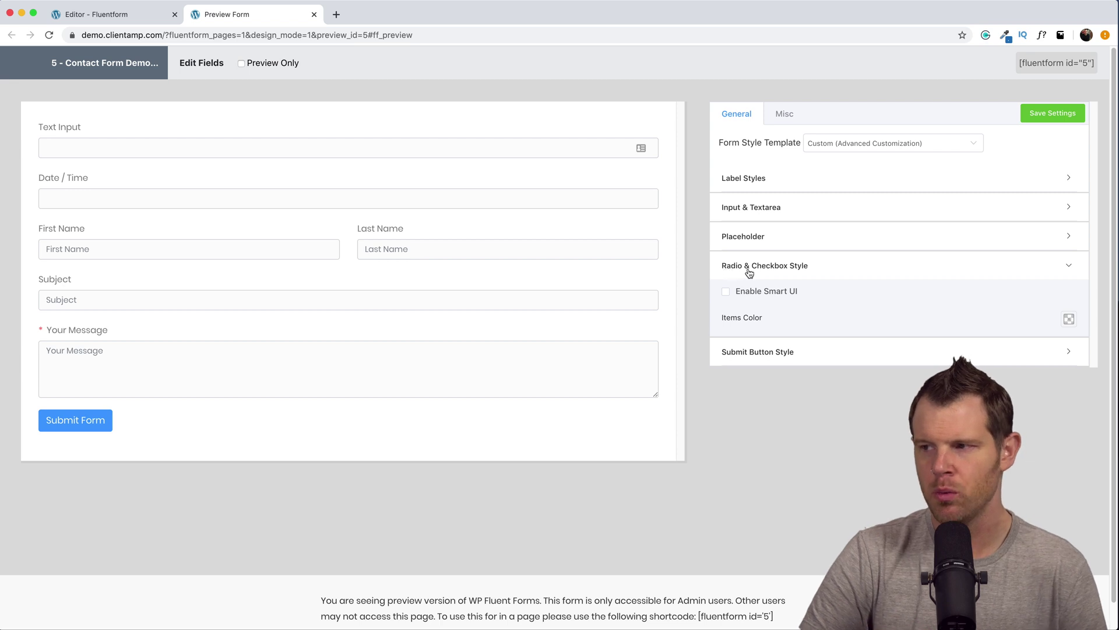
Set the Submit button background to red for normal and hover states, then save settings.
left_click(741, 352)
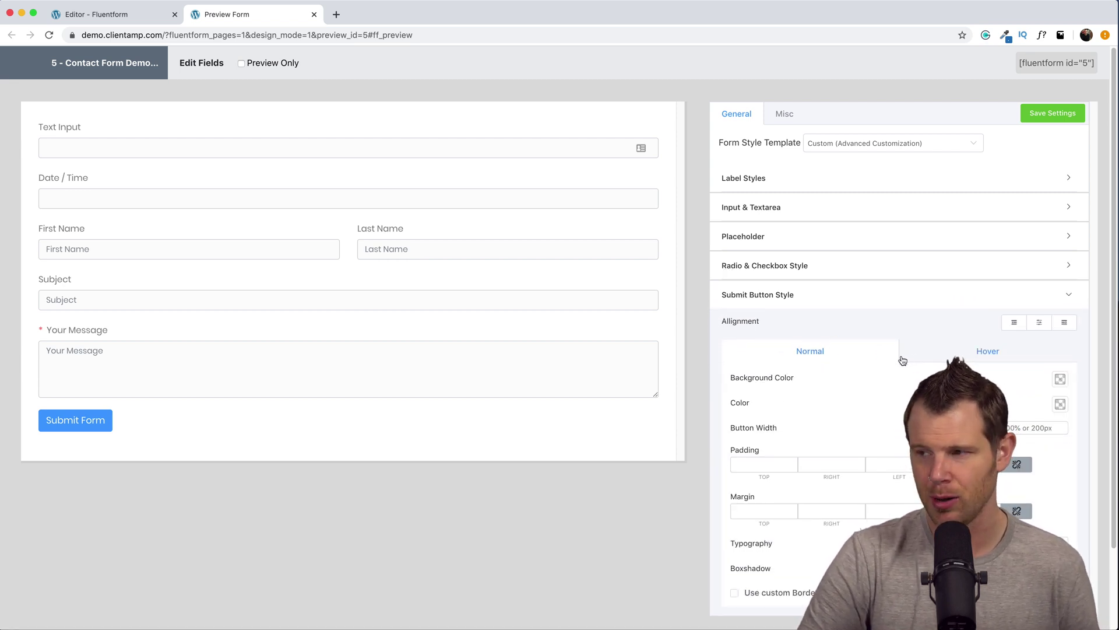
scroll(907, 359, "down", 2)
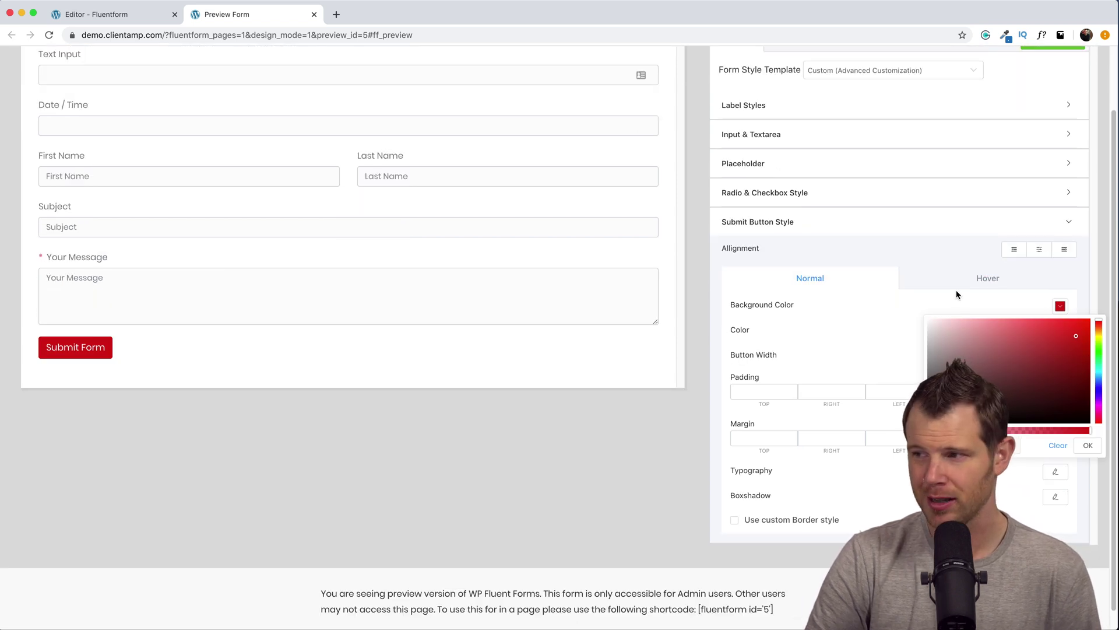
left_click(981, 278)
left_click(982, 277)
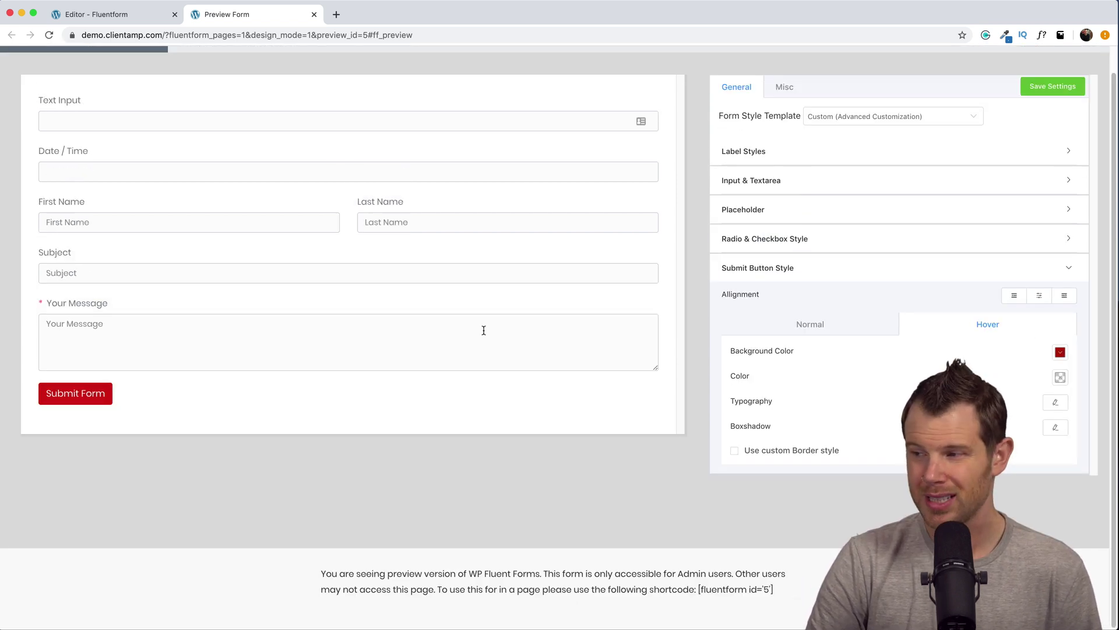
scroll(1050, 123, "up", 1)
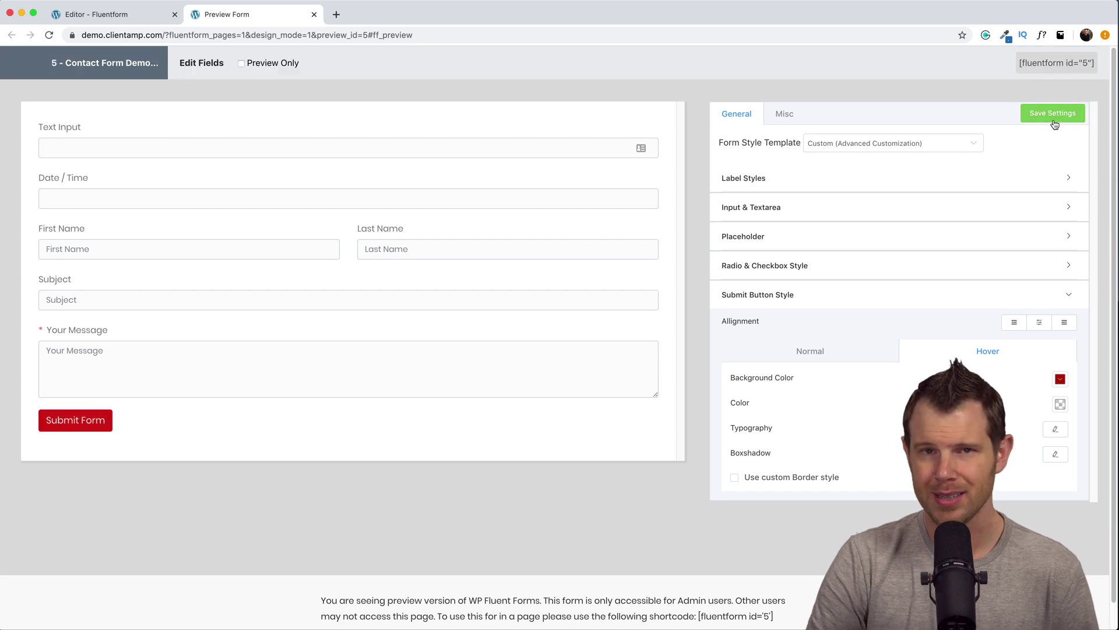
left_click(1056, 119)
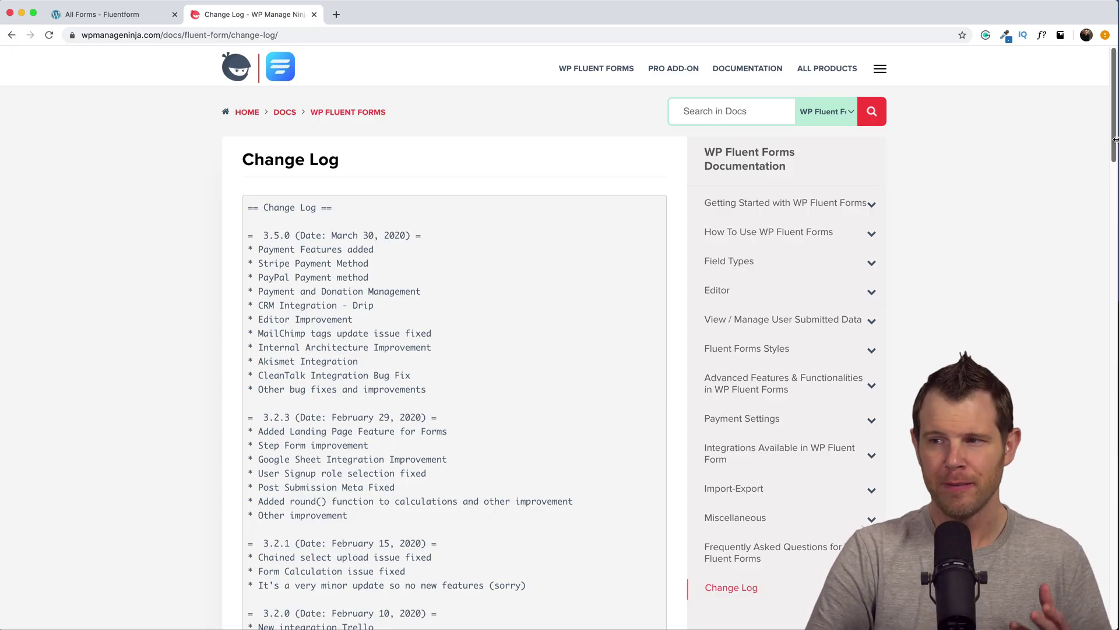
Skim the Fluent Forms change log, then close its tab to return to the All Forms list.
left_click_drag(1115, 139, 1073, 296)
key("super+w")
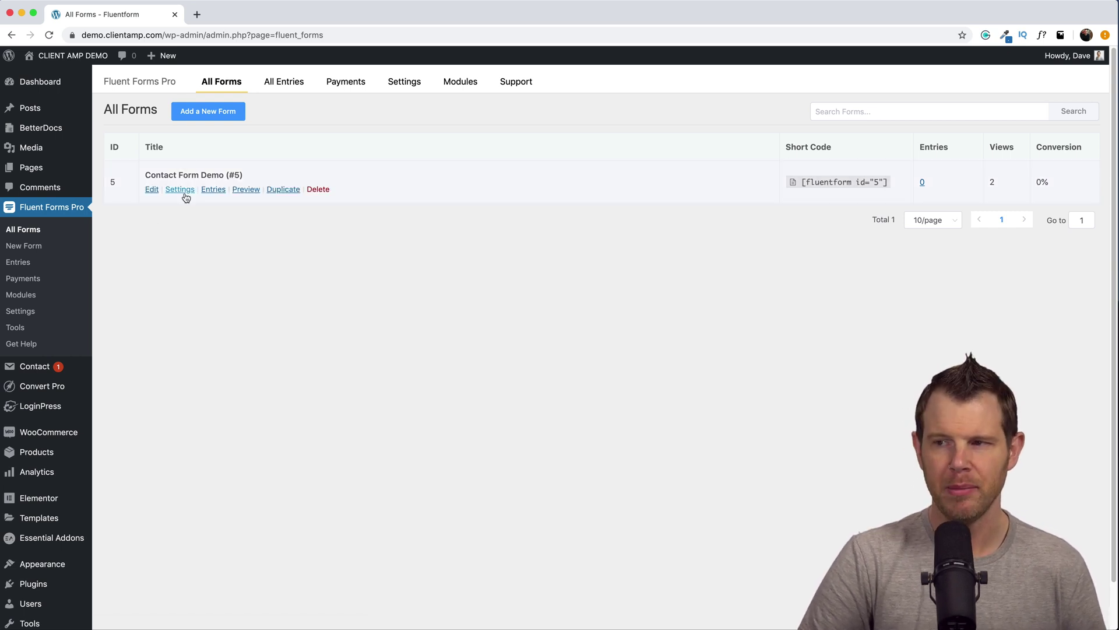
Enable landing page mode for Contact Form Demo as 'Customer Feedback Form' with a description and Dark Gray scheme.
left_click(182, 190)
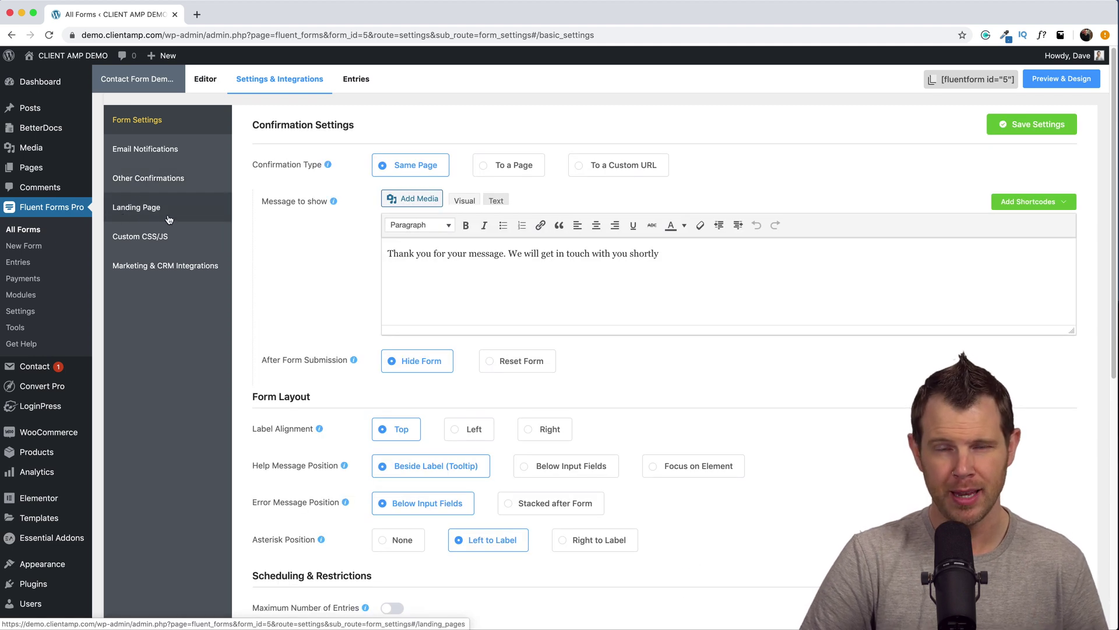
left_click(169, 218)
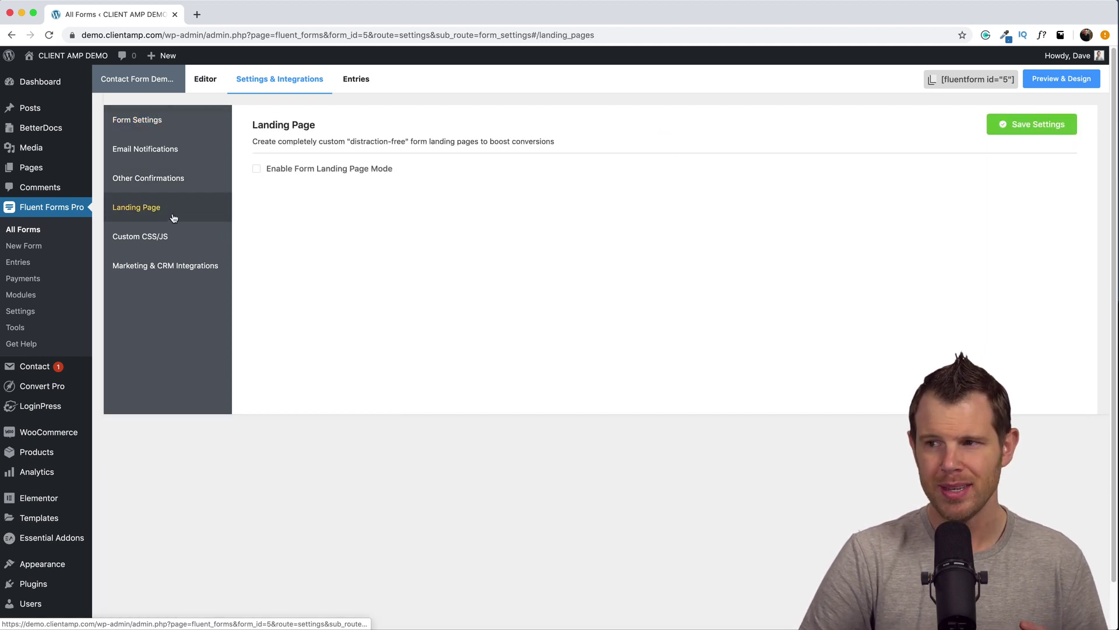
left_click(257, 170)
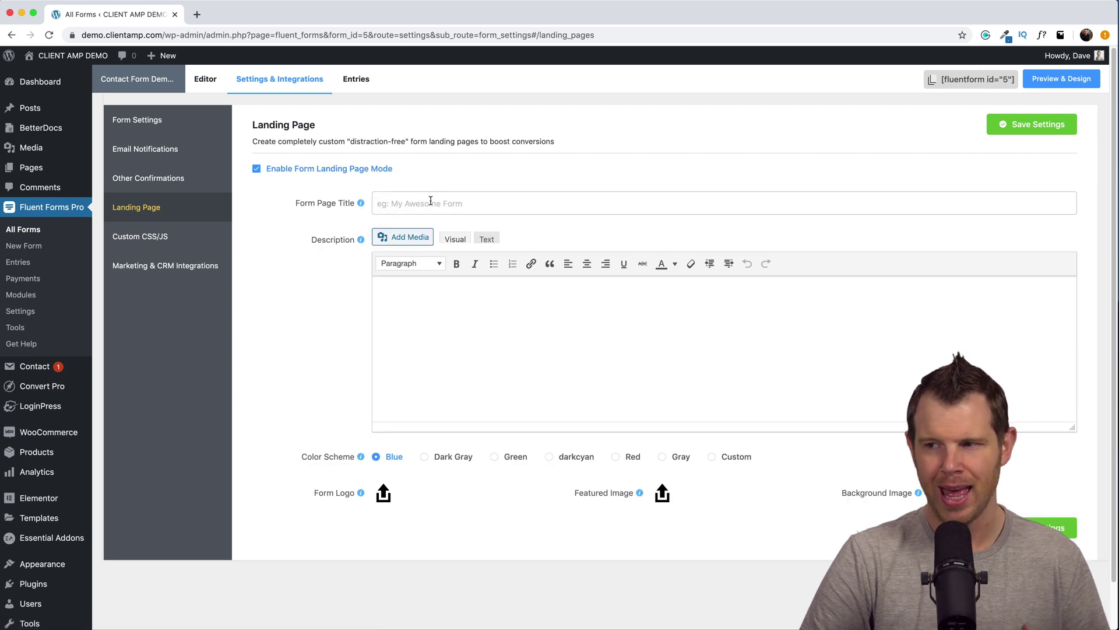
left_click(402, 307)
mouse_move(361, 498)
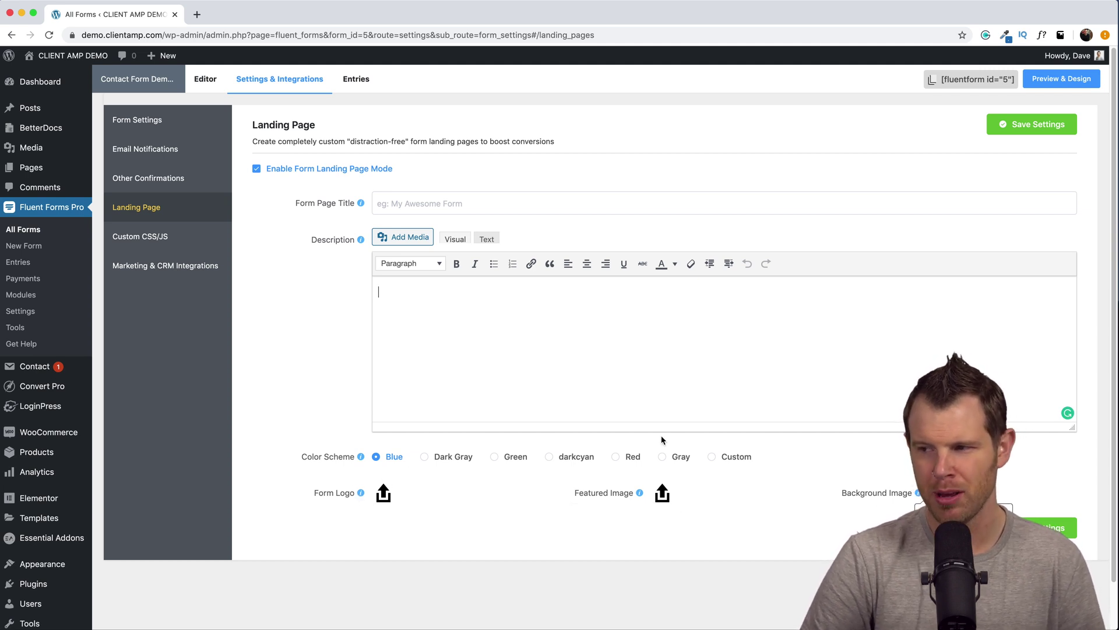
left_click(711, 458)
left_click(425, 457)
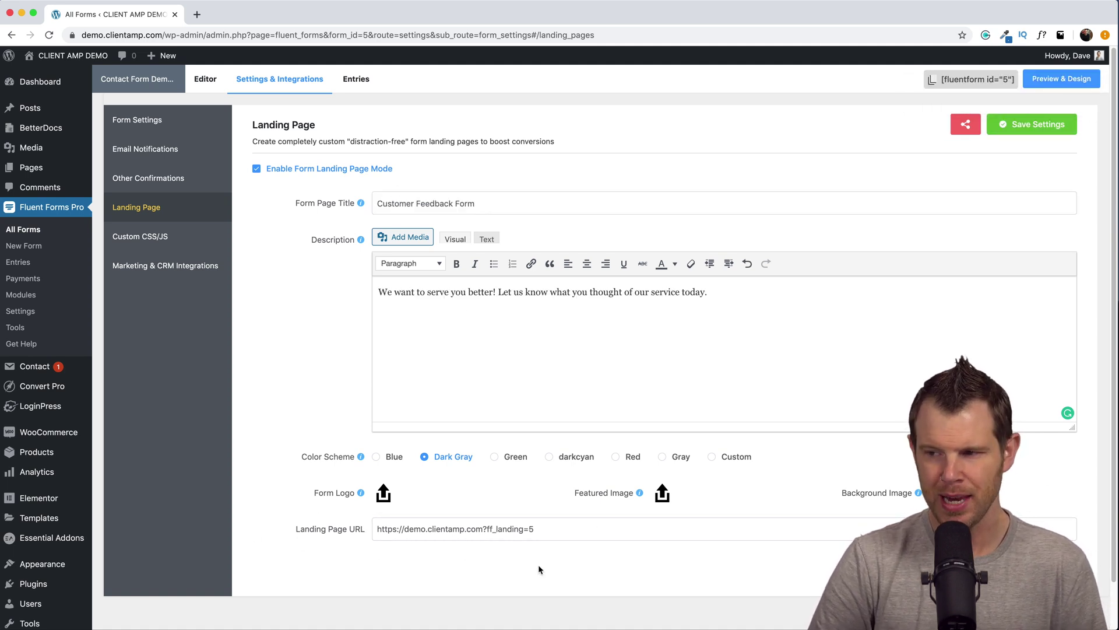
Open the Customer Feedback Form landing page in a new tab.
left_click(967, 126)
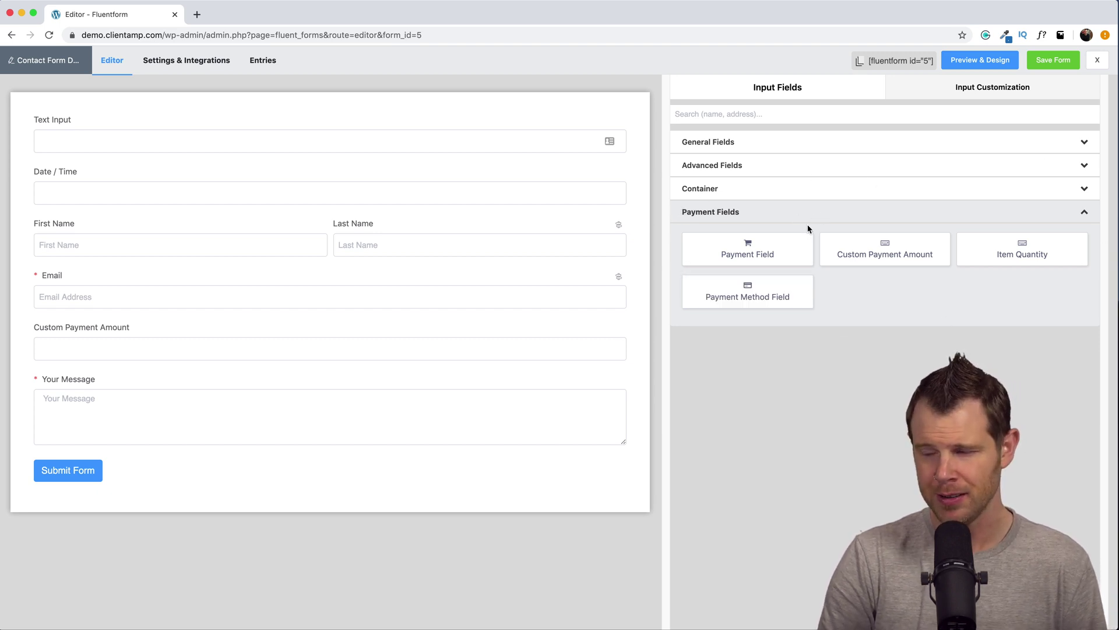
Add a Payment Item field above Your Message, named 'Site Audit' and priced 999.
left_click_drag(748, 250, 181, 409)
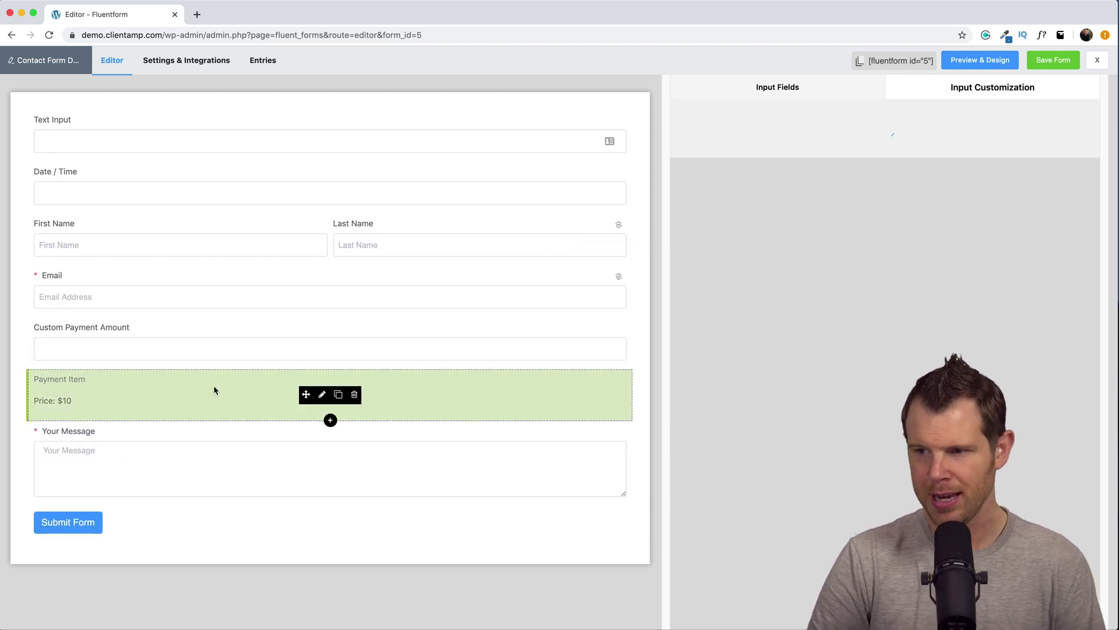
triple_click(779, 150)
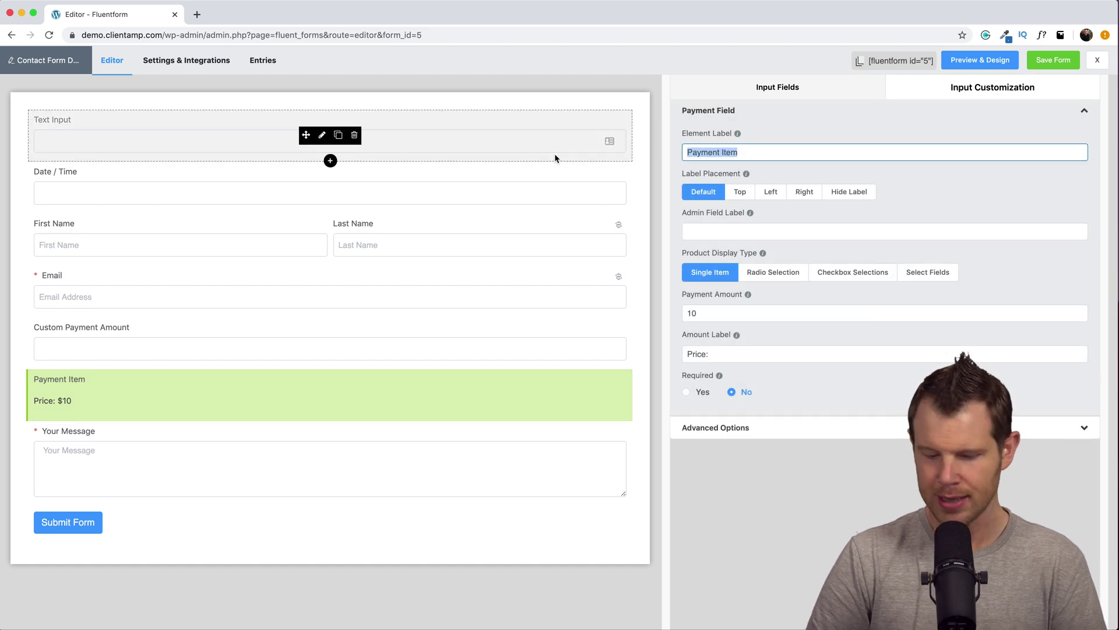
type("Site Audit")
key("Tab")
key("Tab")
key("Tab")
key("Tab")
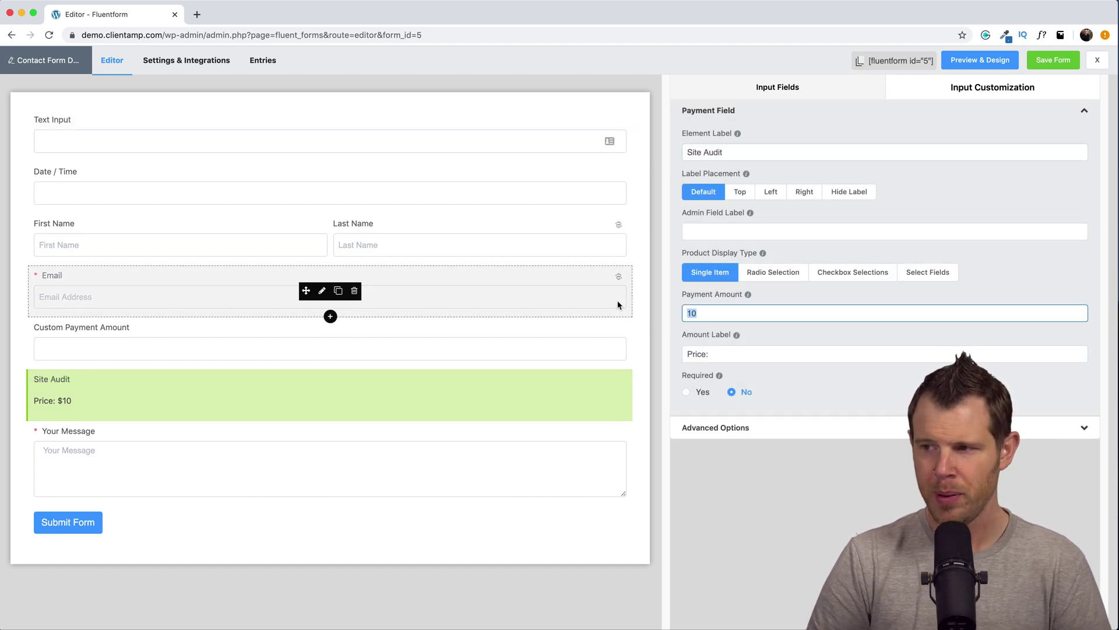
type("999")
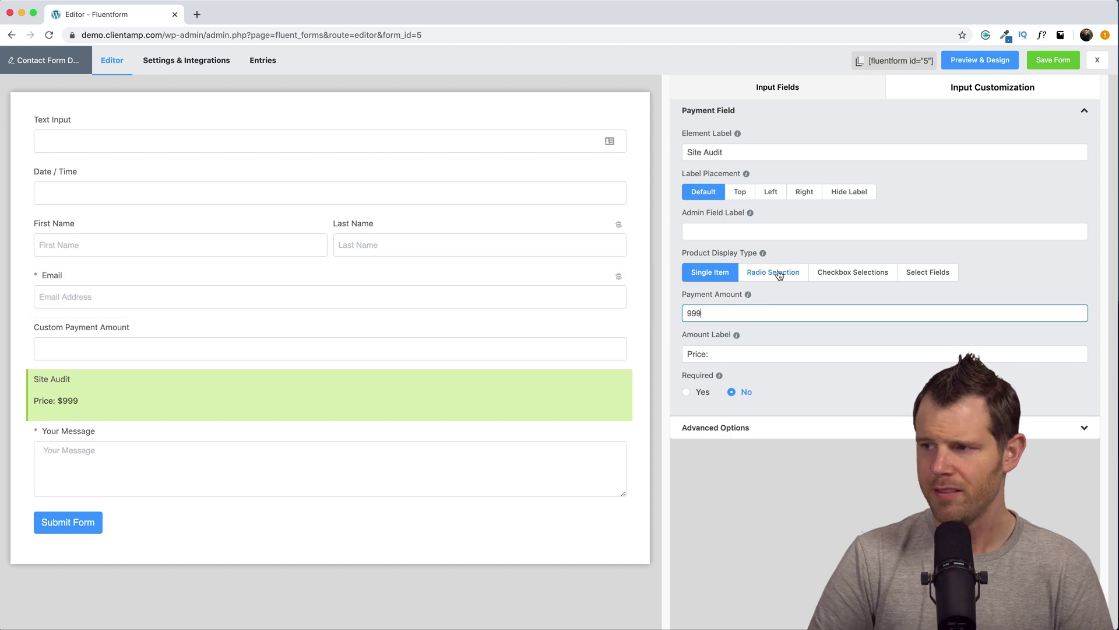
Keep it a single fixed-price item at 999 and set the amount label to 'Cost:'.
left_click(776, 273)
left_click(861, 281)
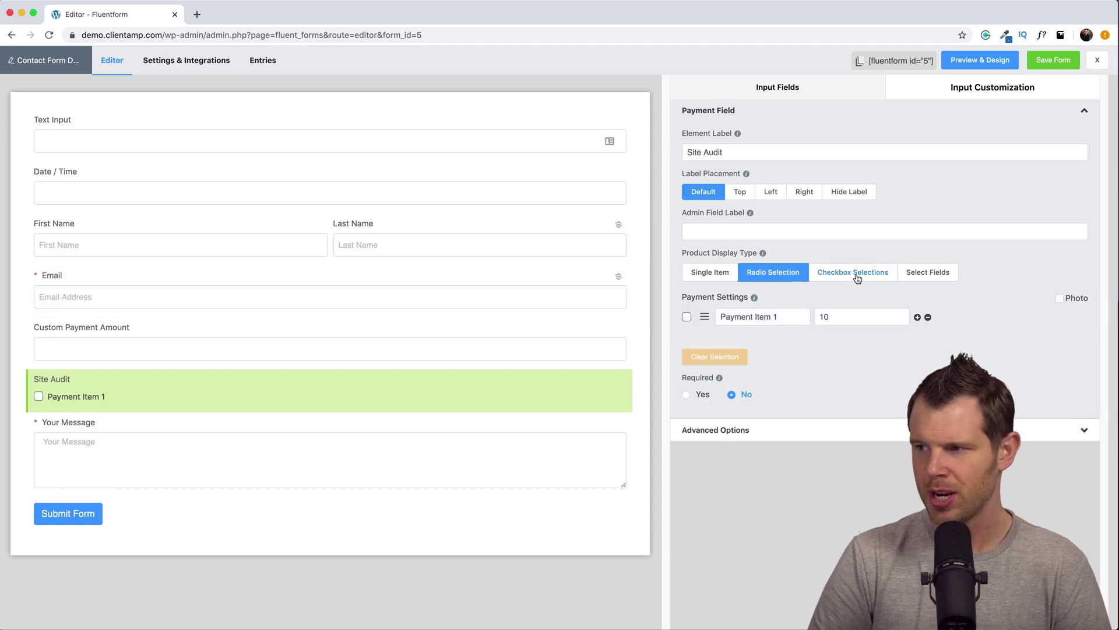
left_click(716, 275)
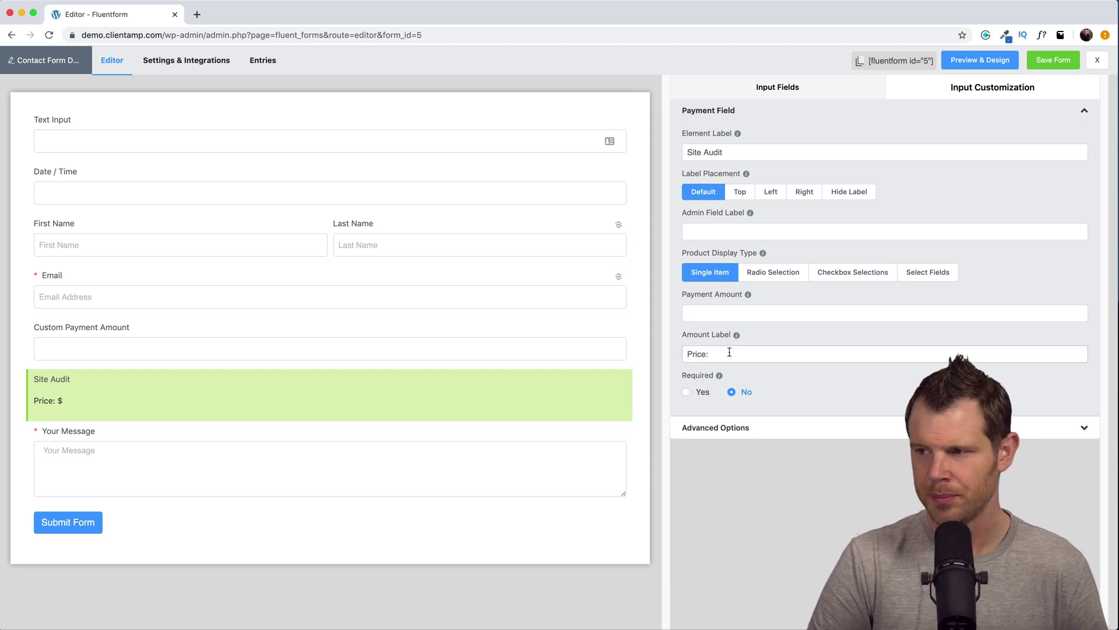
left_click(729, 313)
type("999")
key("Tab")
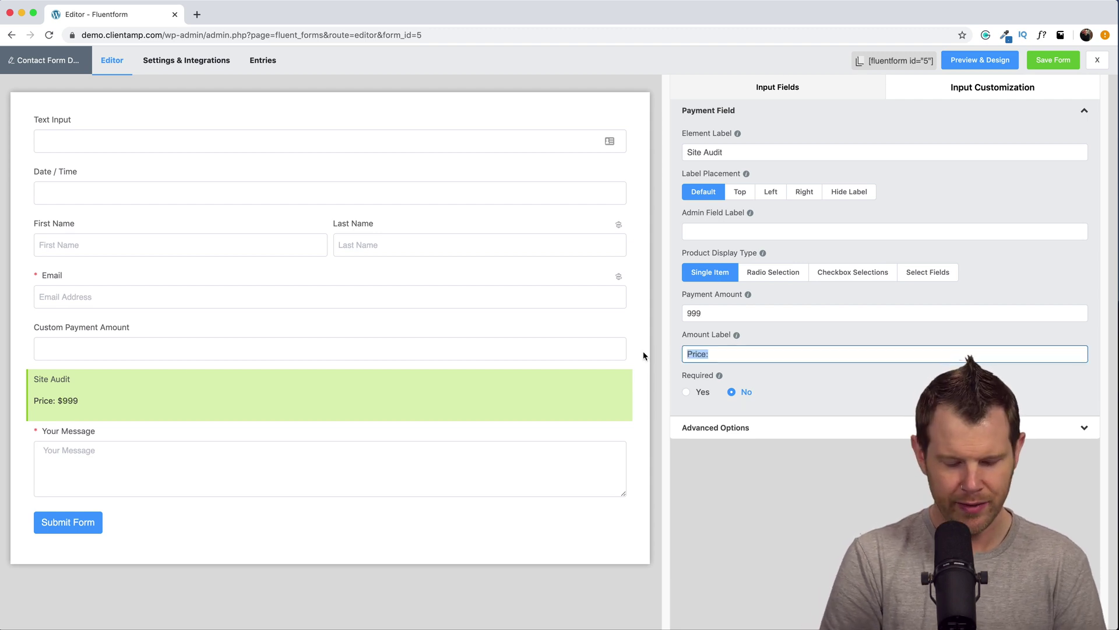
type("Cost")
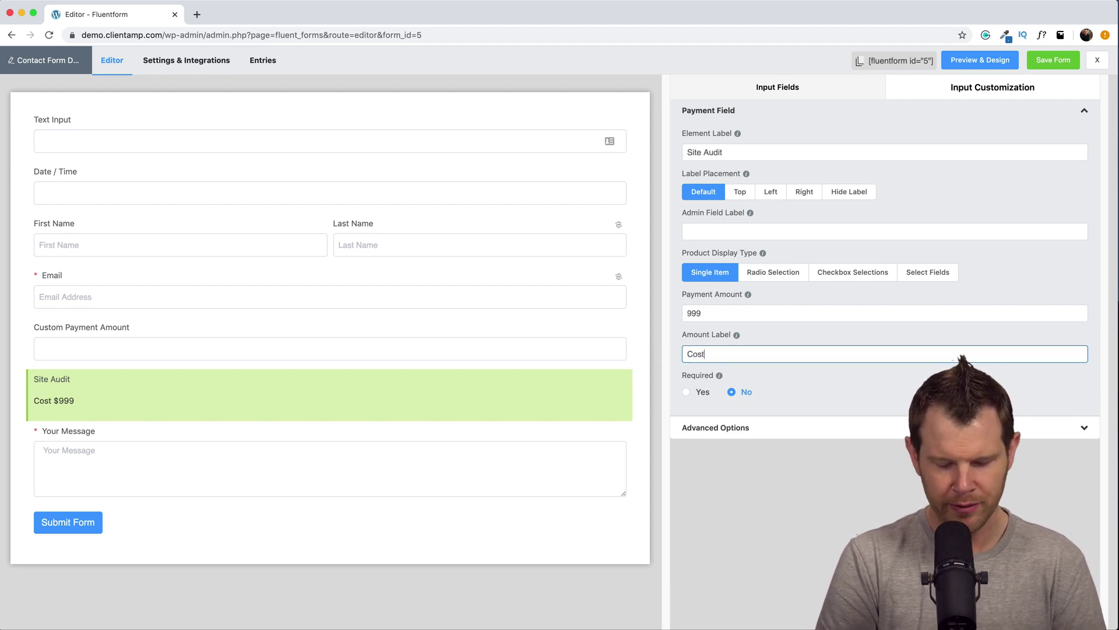
type(":")
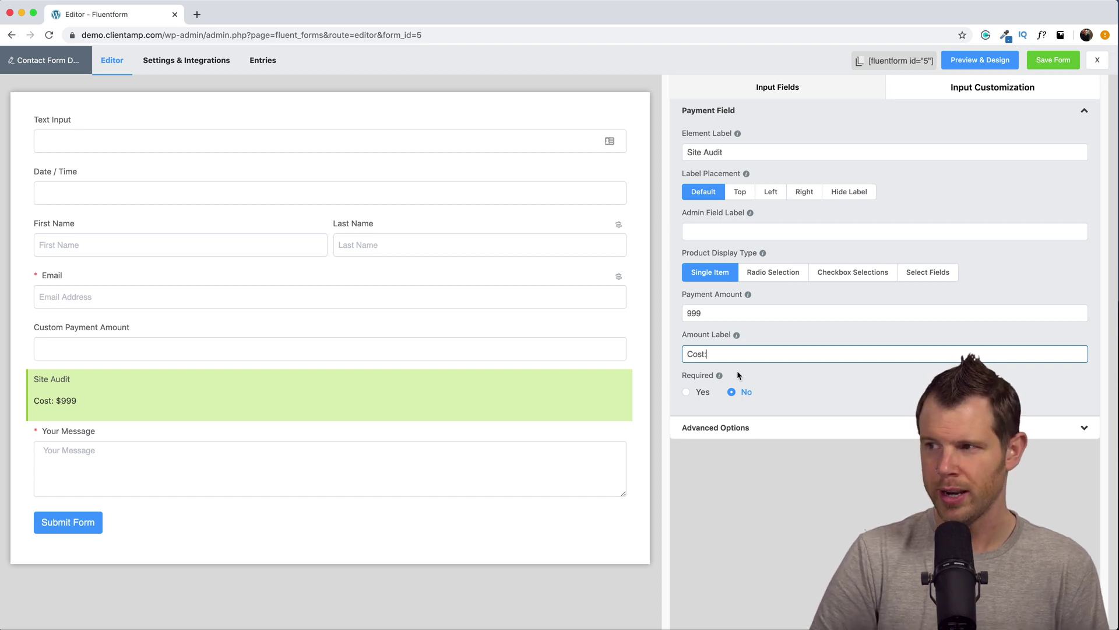
left_click(772, 88)
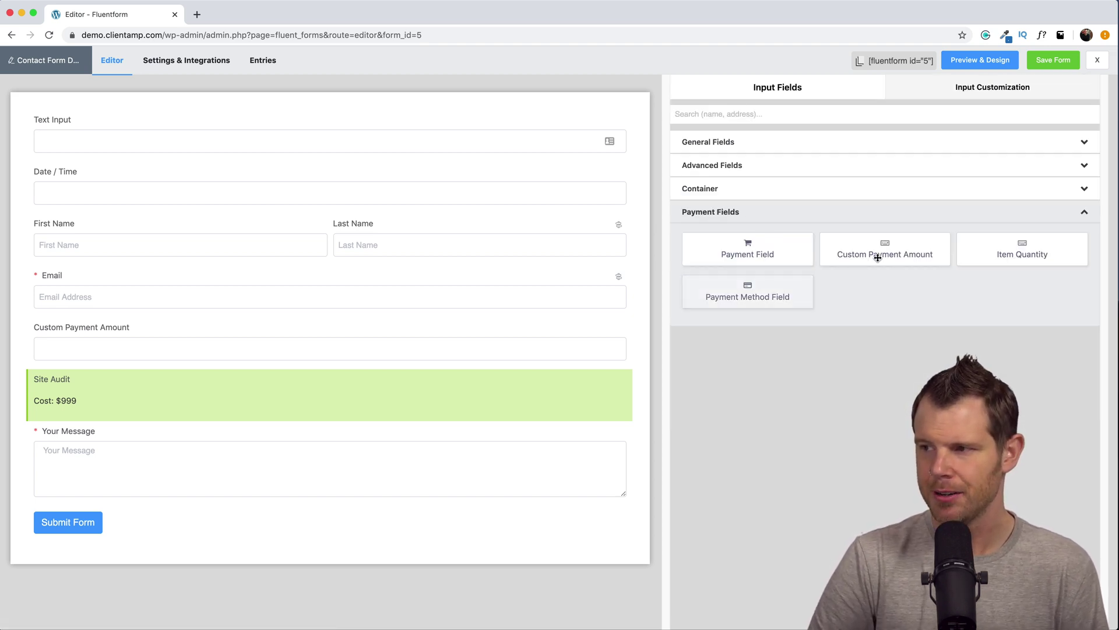
Place an Item Quantity field and a Payment Method field (PayPal, Test Payment) below Site Audit.
left_click_drag(1023, 255, 79, 446)
left_click(106, 447)
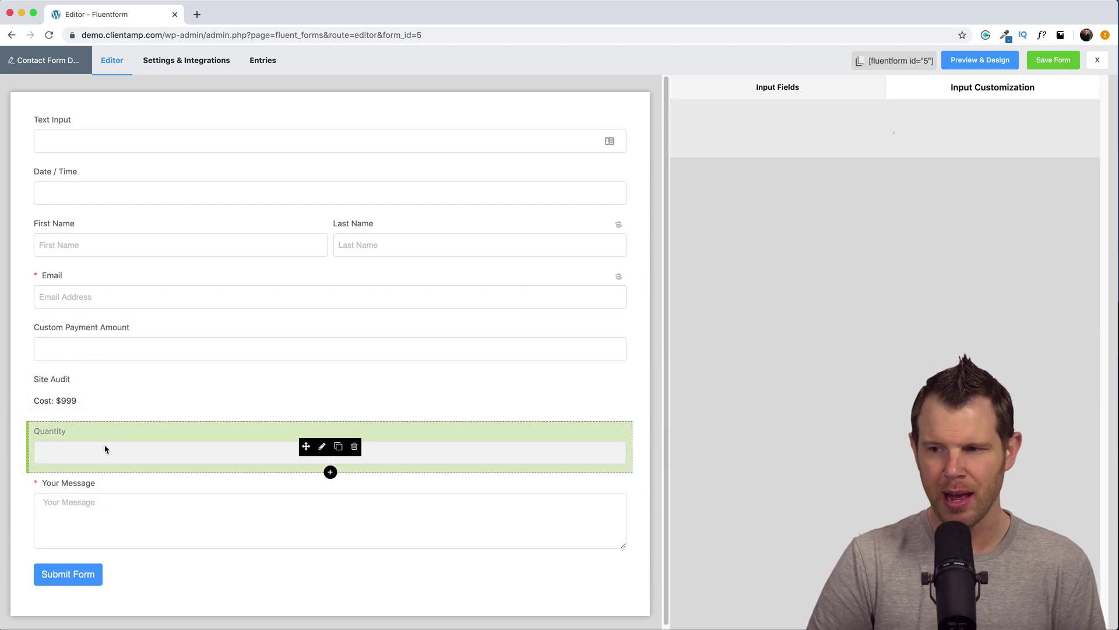
left_click(778, 87)
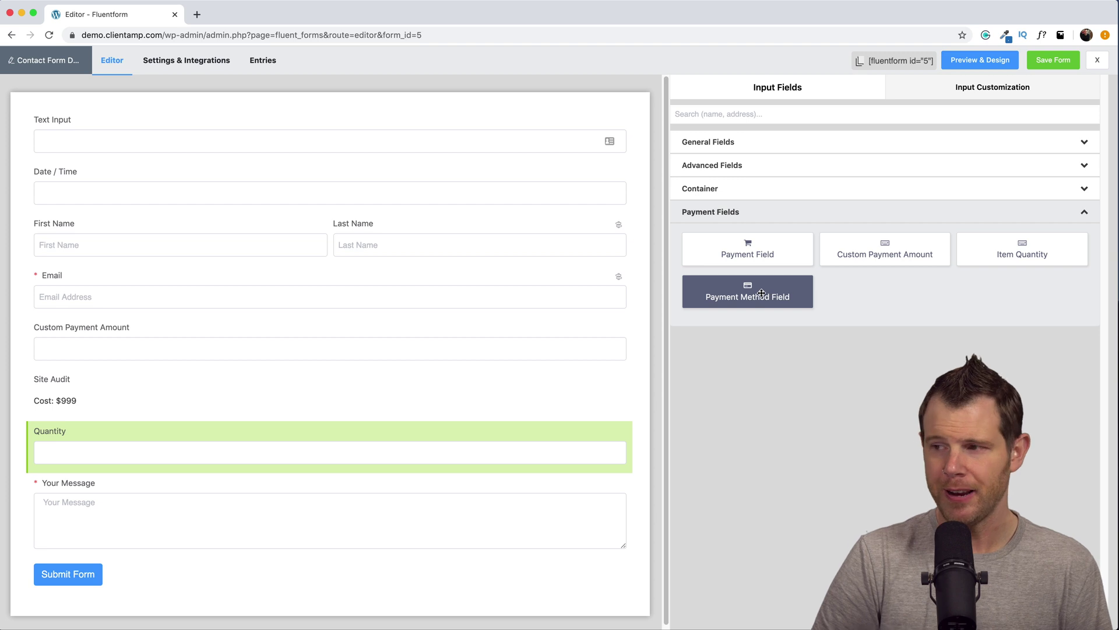
left_click_drag(747, 291, 135, 505)
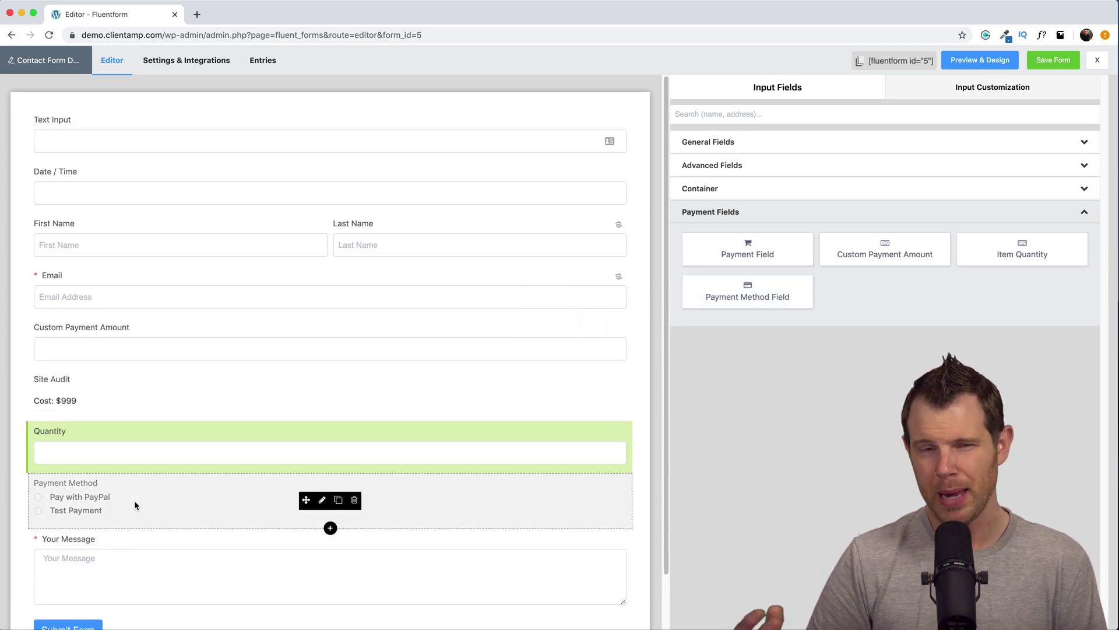
left_click(70, 514)
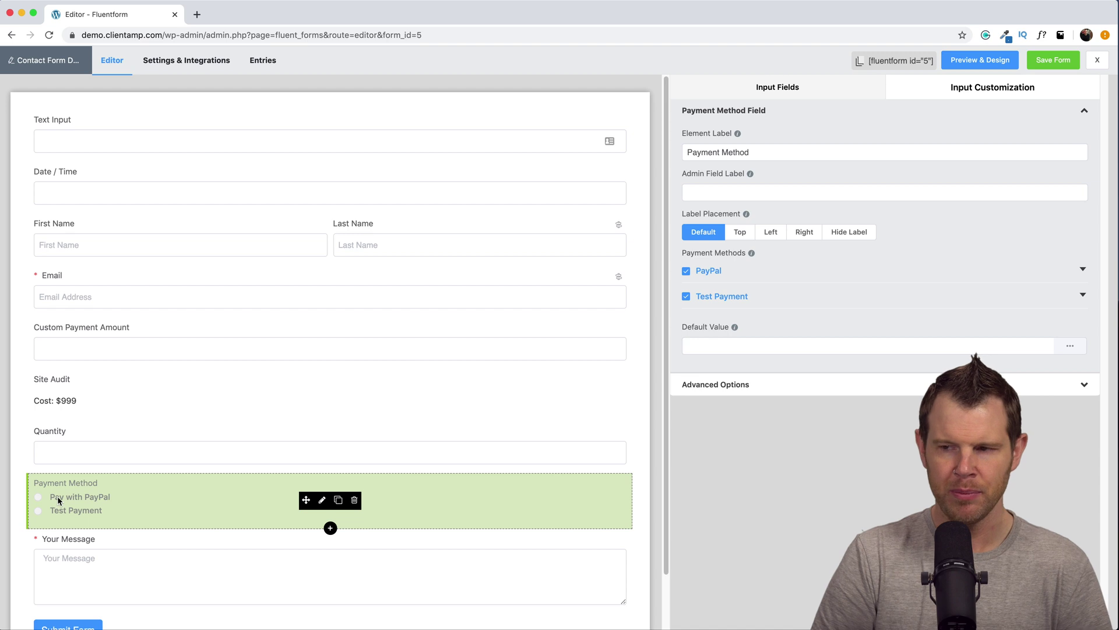
left_click(862, 326)
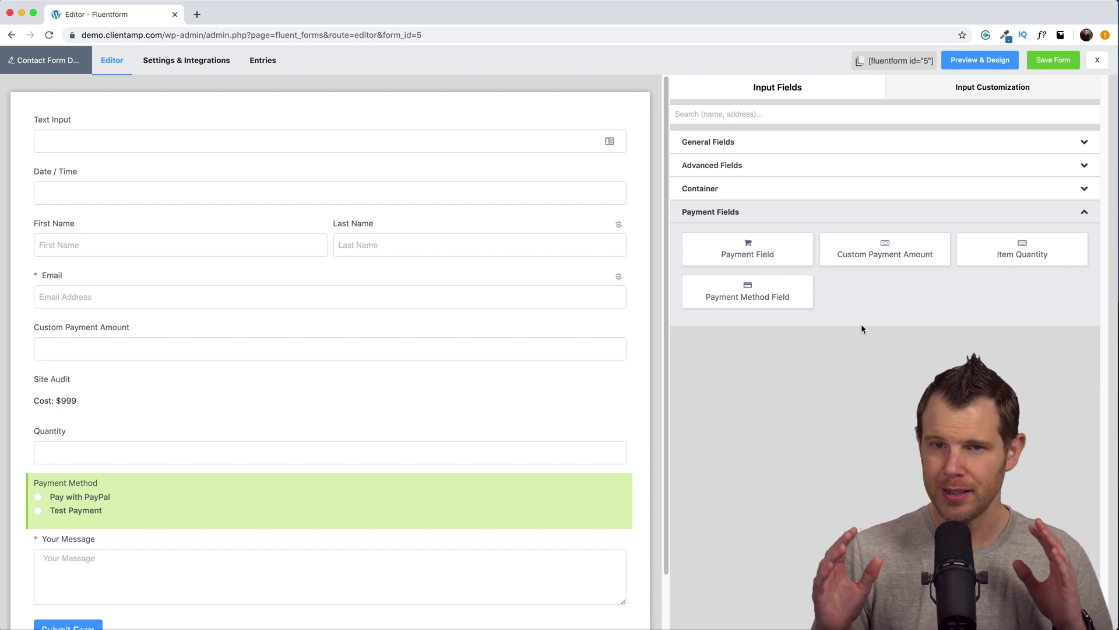
Drop a second Custom Payment Amount field and a Signature field under Payment Method.
left_click_drag(863, 266, 116, 556)
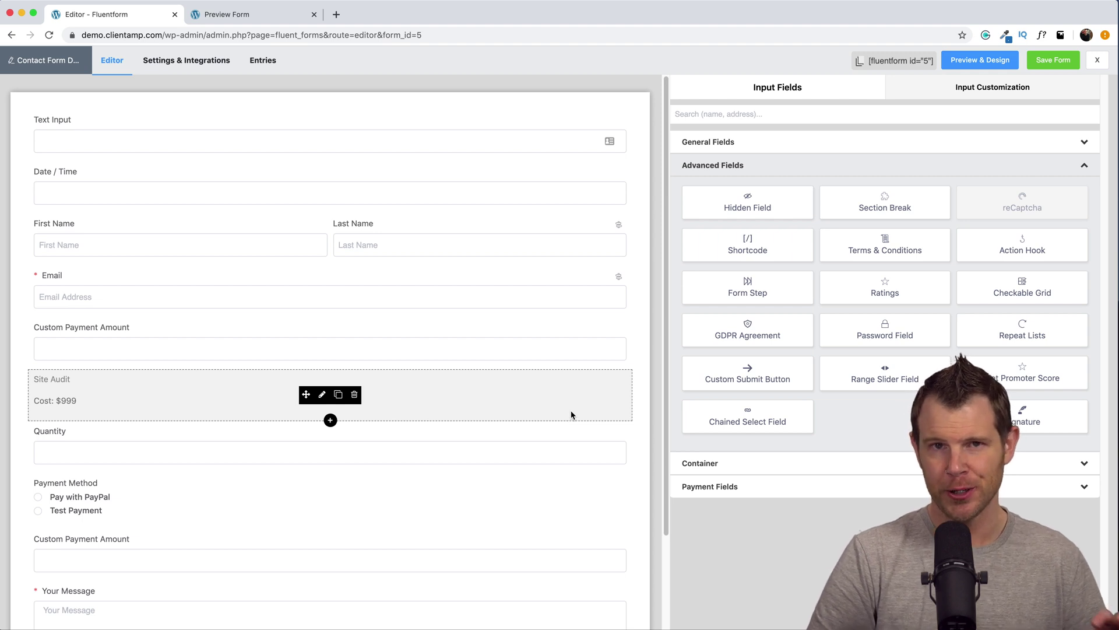
mouse_move(1043, 417)
left_mouse_down()
mouse_move(823, 391)
mouse_move(223, 465)
mouse_move(196, 522)
mouse_move(209, 527)
mouse_move(179, 616)
mouse_move(181, 583)
left_mouse_up()
scroll(262, 445, "down", 3)
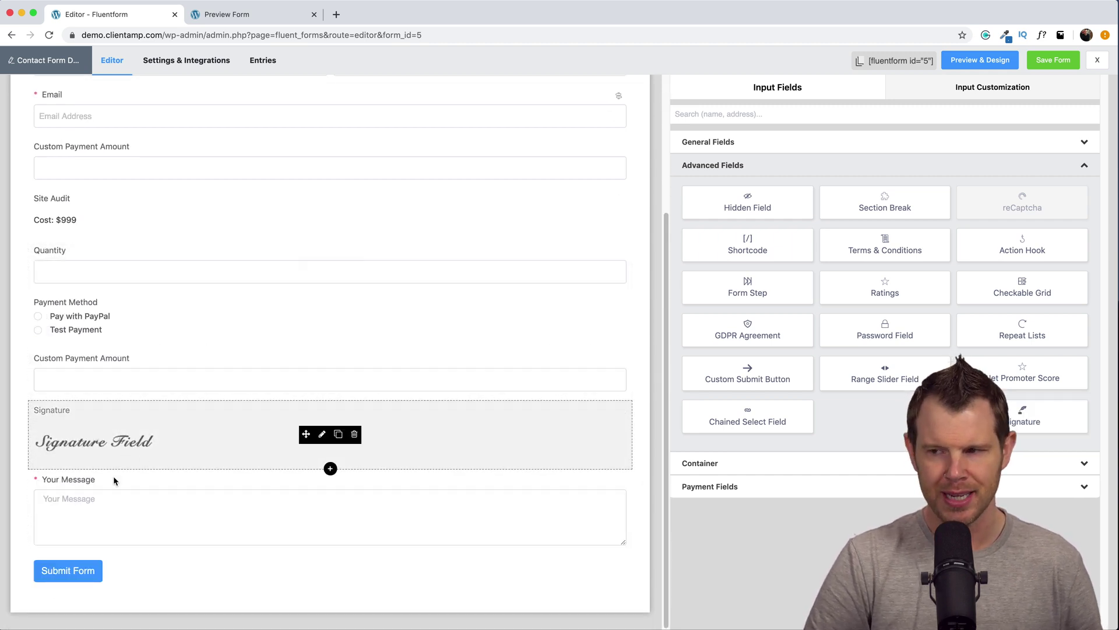
Save the form, open its live preview and draw a test signature on the signature pad.
left_click(1049, 66)
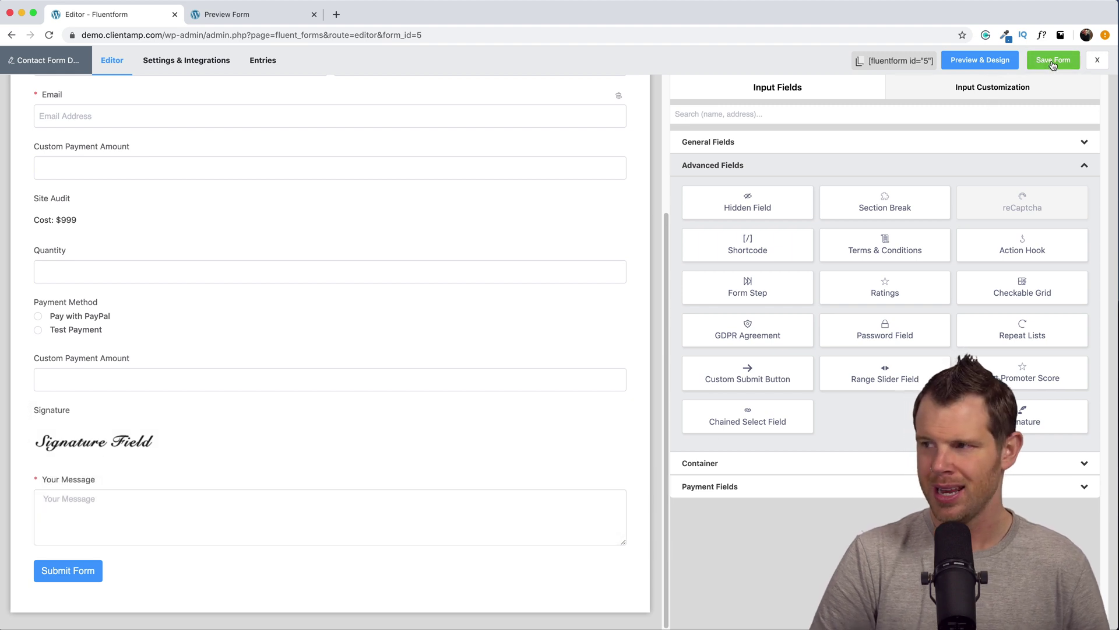
left_click(1000, 66)
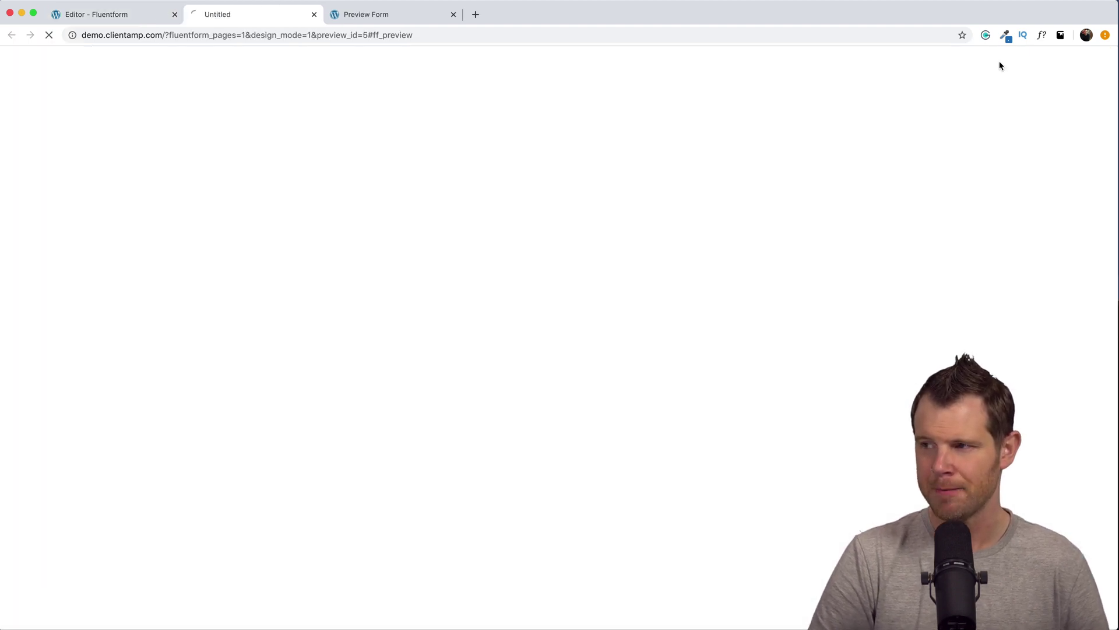
scroll(616, 369, "down", 2)
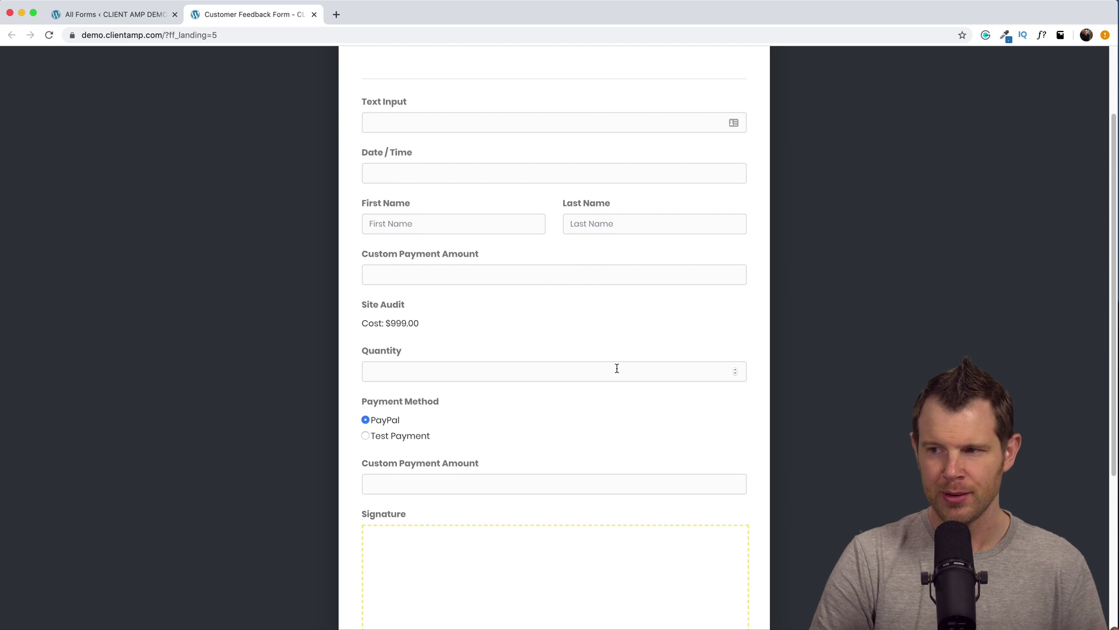
scroll(466, 337, "down", 5)
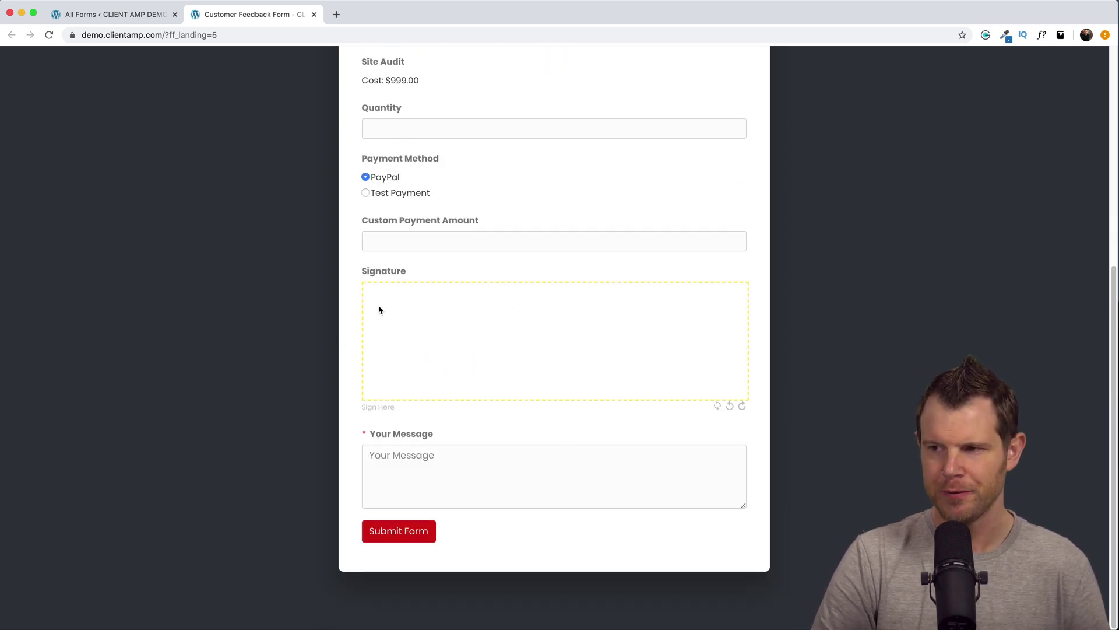
mouse_move(378, 303)
left_mouse_down()
mouse_move(377, 384)
mouse_move(416, 349)
mouse_move(416, 367)
mouse_move(449, 353)
left_mouse_up()
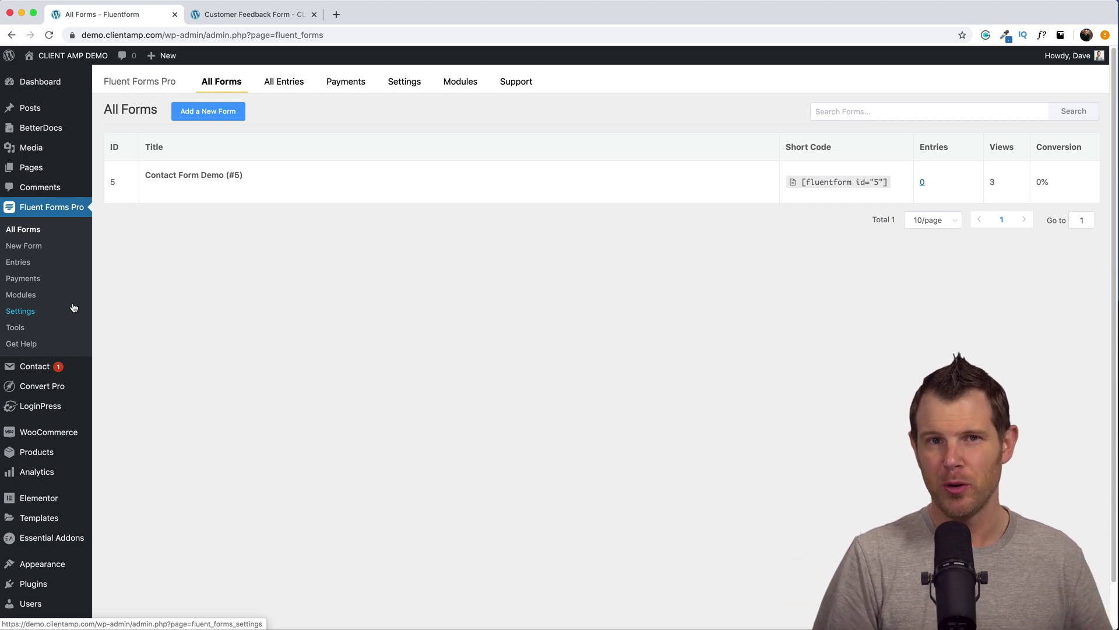
Show the Google reCAPTCHA (V2) tab in Fluent Forms Pro's Global Settings.
left_click(24, 312)
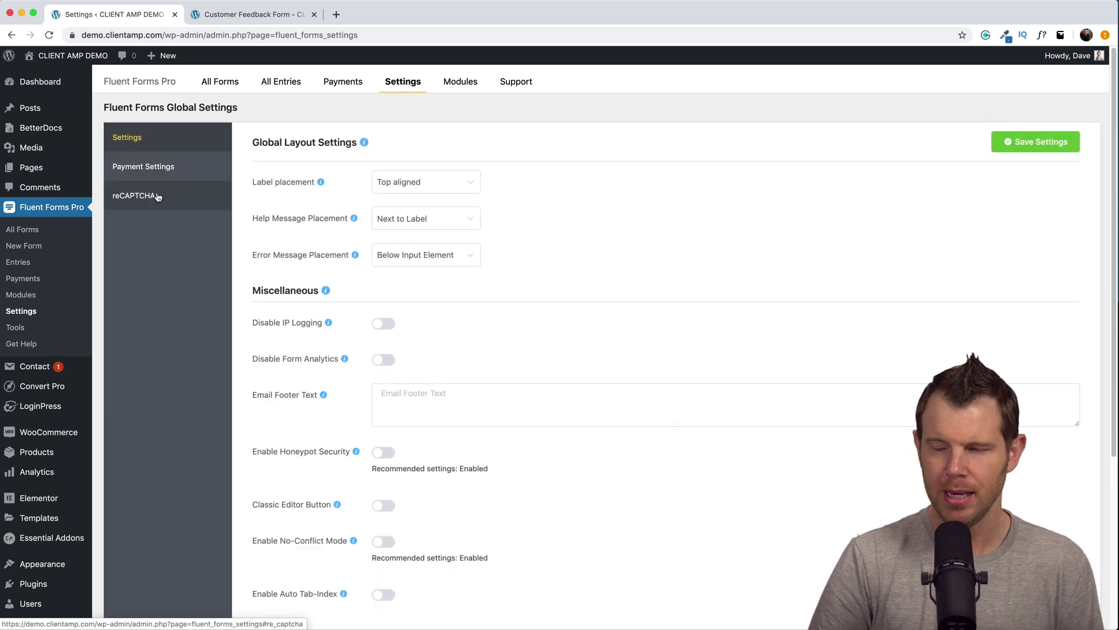
left_click(151, 200)
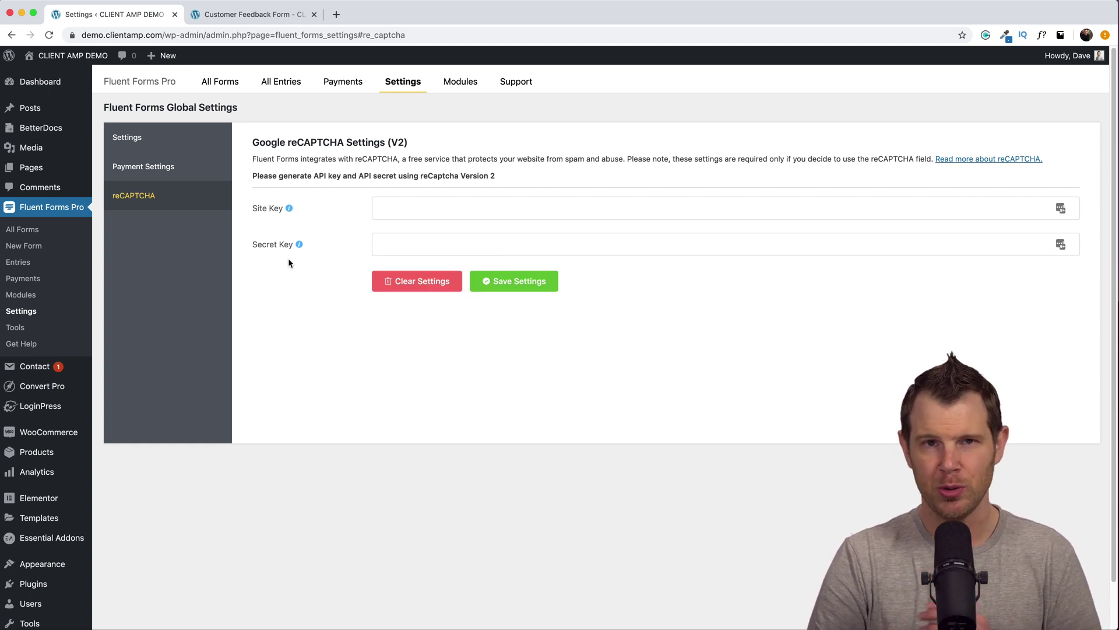
In the reCAPTCHA admin console, start a new site registration labelled 'Client Amp Demo'.
left_click(1014, 158)
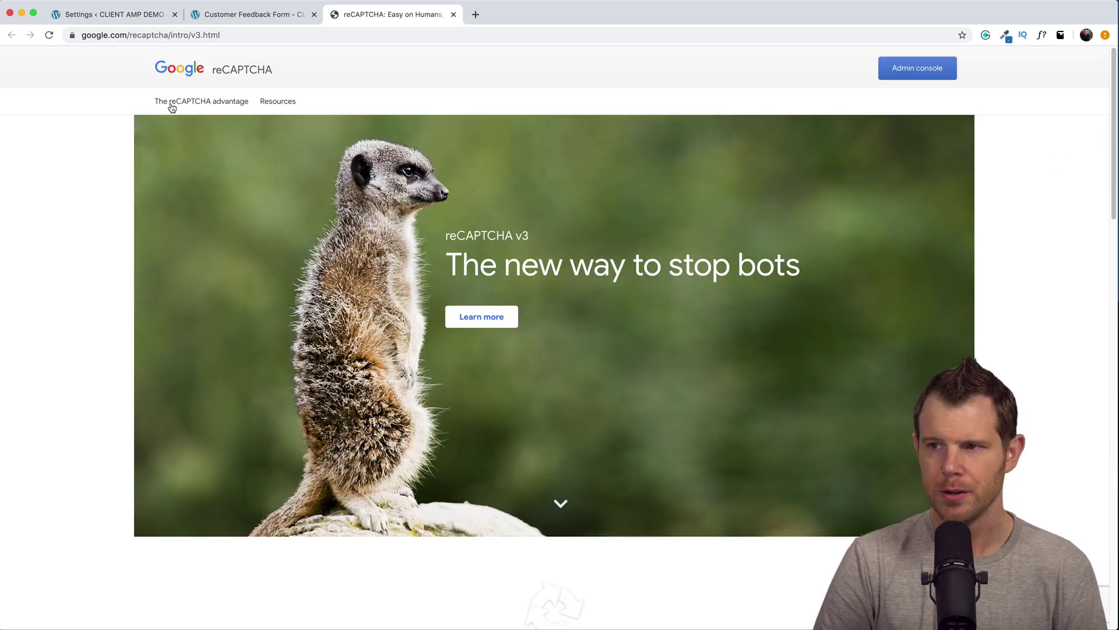
left_click(916, 73)
left_click(928, 101)
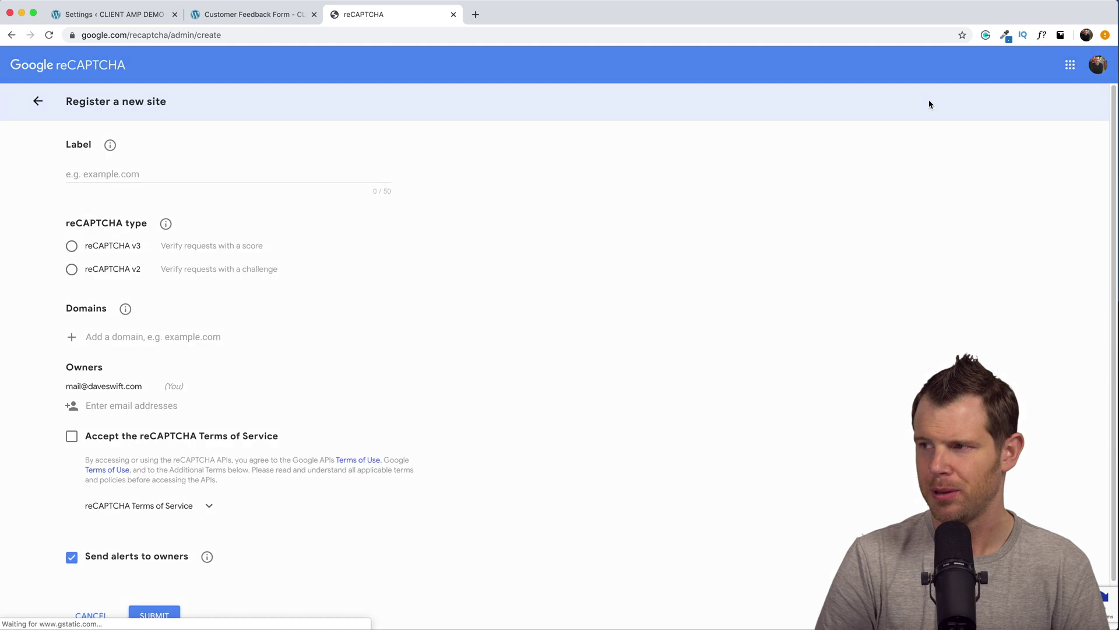
type("Client Amp Demo")
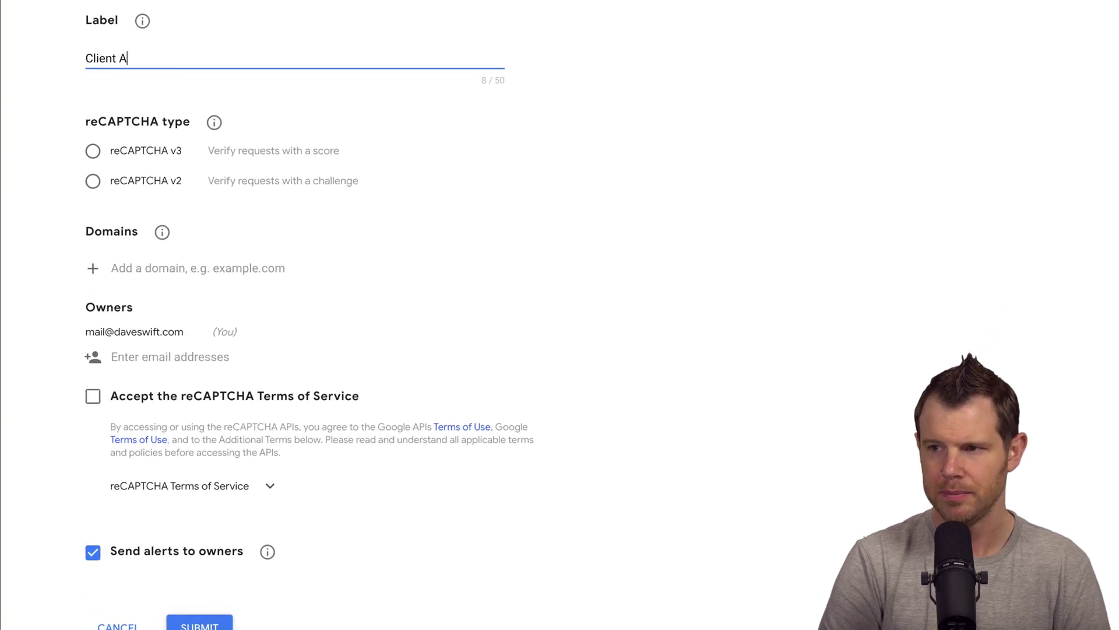
Choose v2 checkbox, add domain demo.clientamp.com, accept the terms, submit, and copy the site key.
left_click(71, 269)
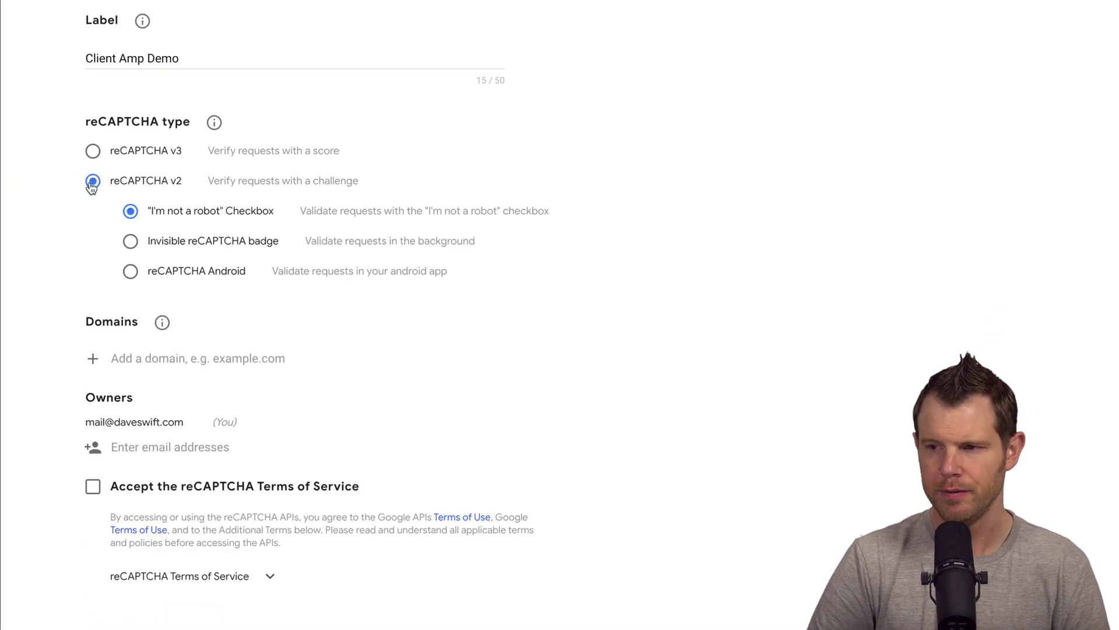
left_click(337, 358)
type("demo")
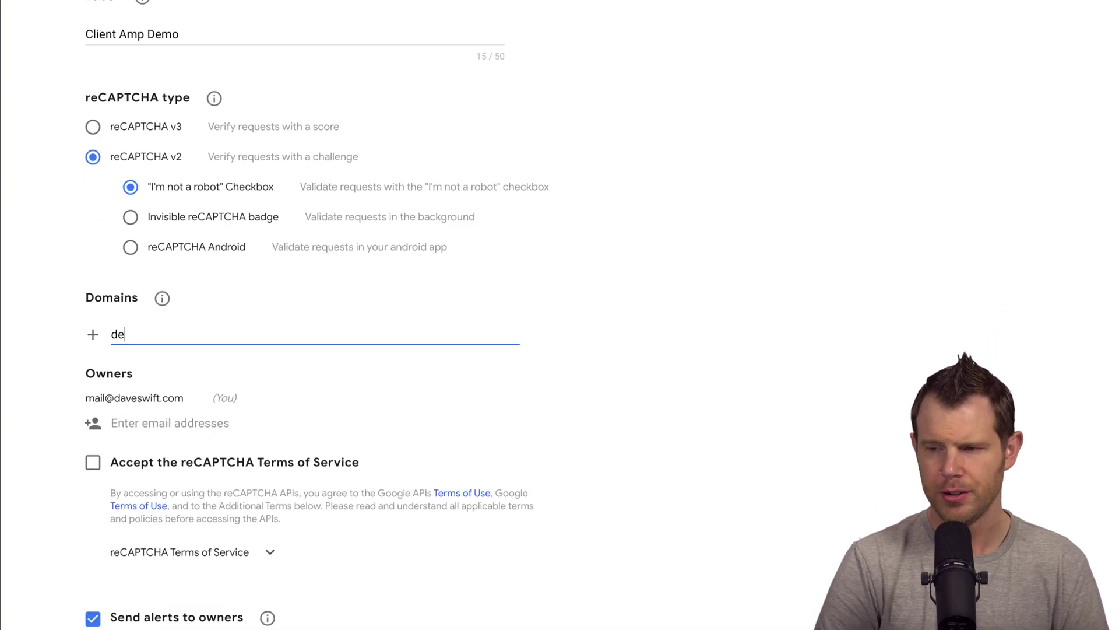
type(".clientamp.com")
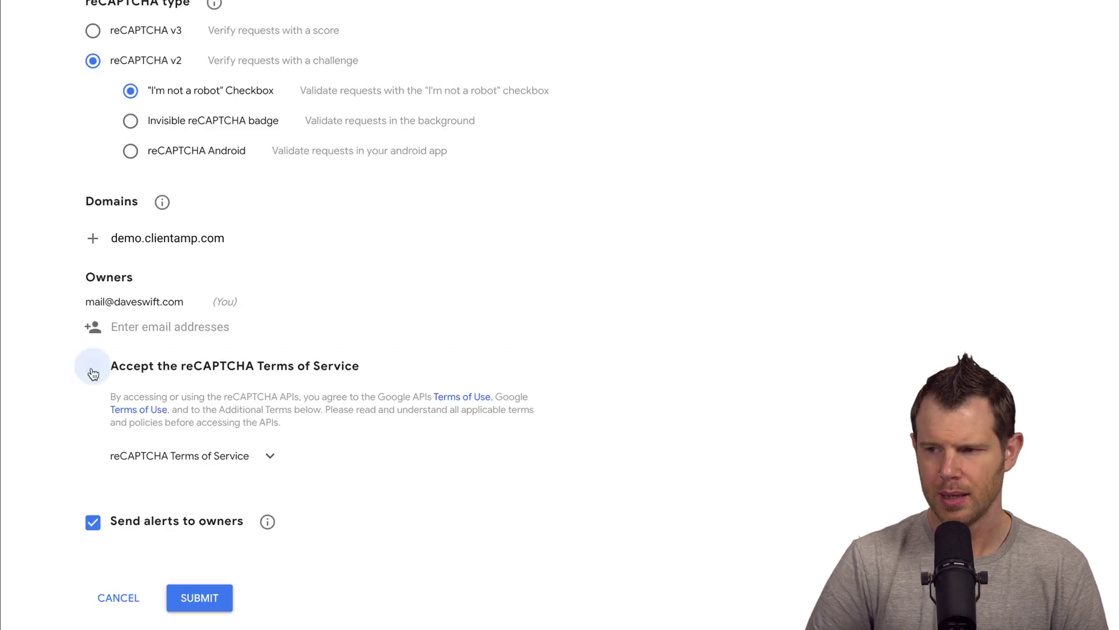
left_click(93, 366)
scroll(483, 426, "down", 1)
left_click(201, 560)
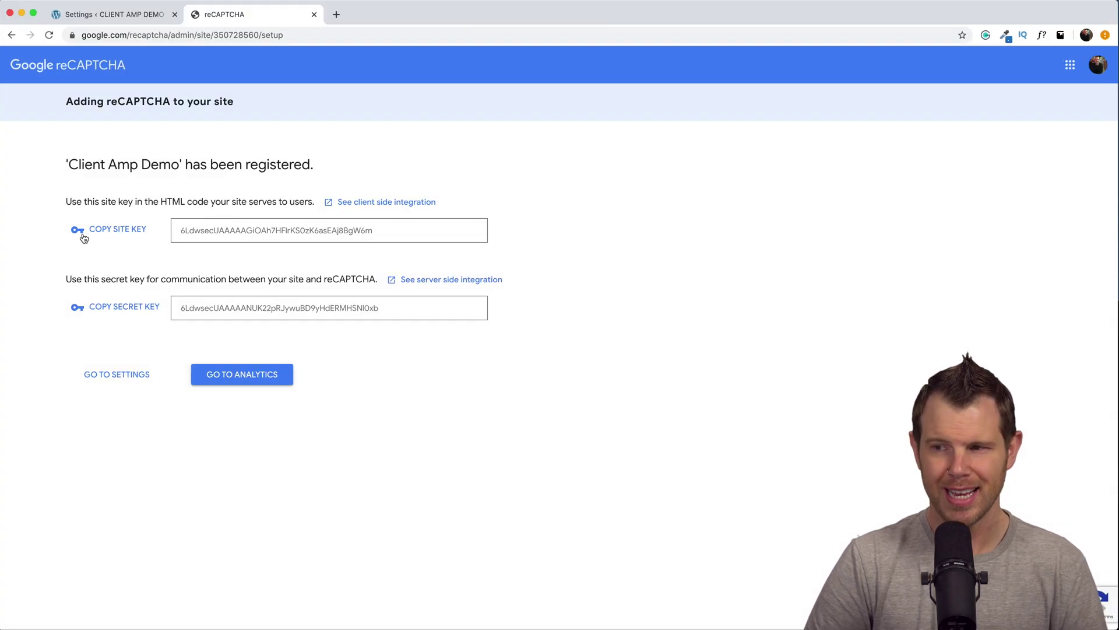
left_click(83, 237)
Paste the copied reCAPTCHA key, validate and save the settings, then show the All Forms list.
left_click(92, 14)
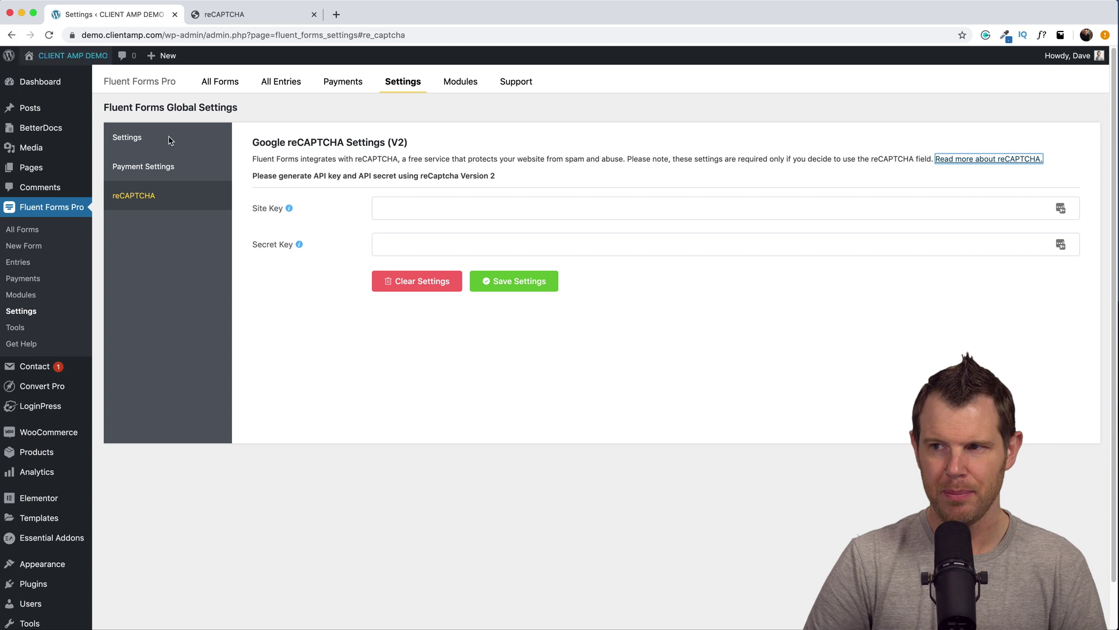
left_click(401, 211)
key("super+v")
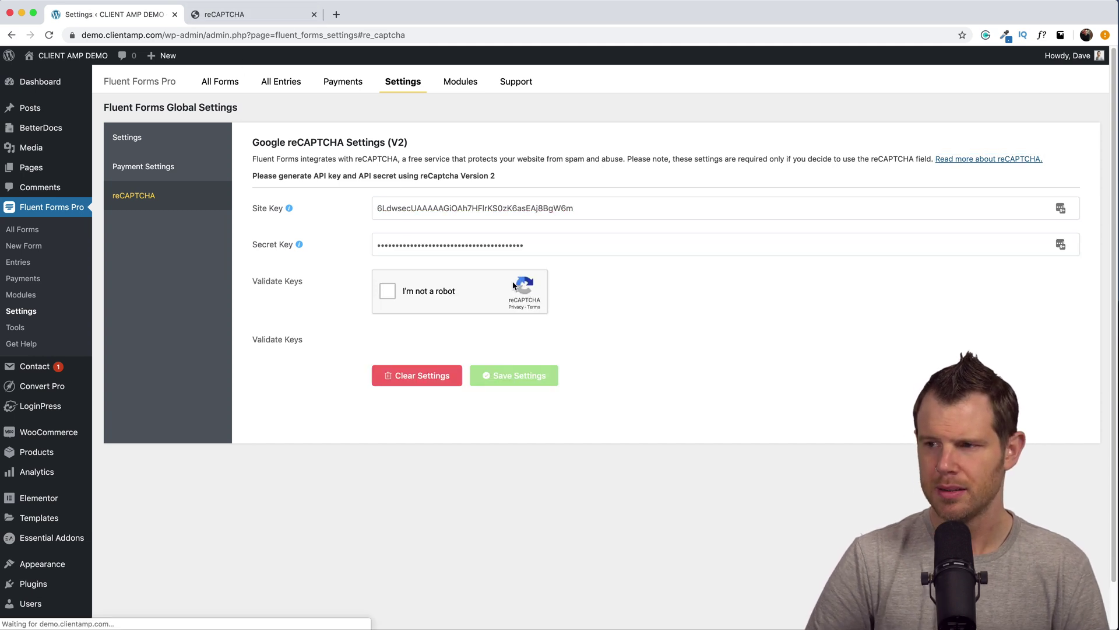
left_click(387, 290)
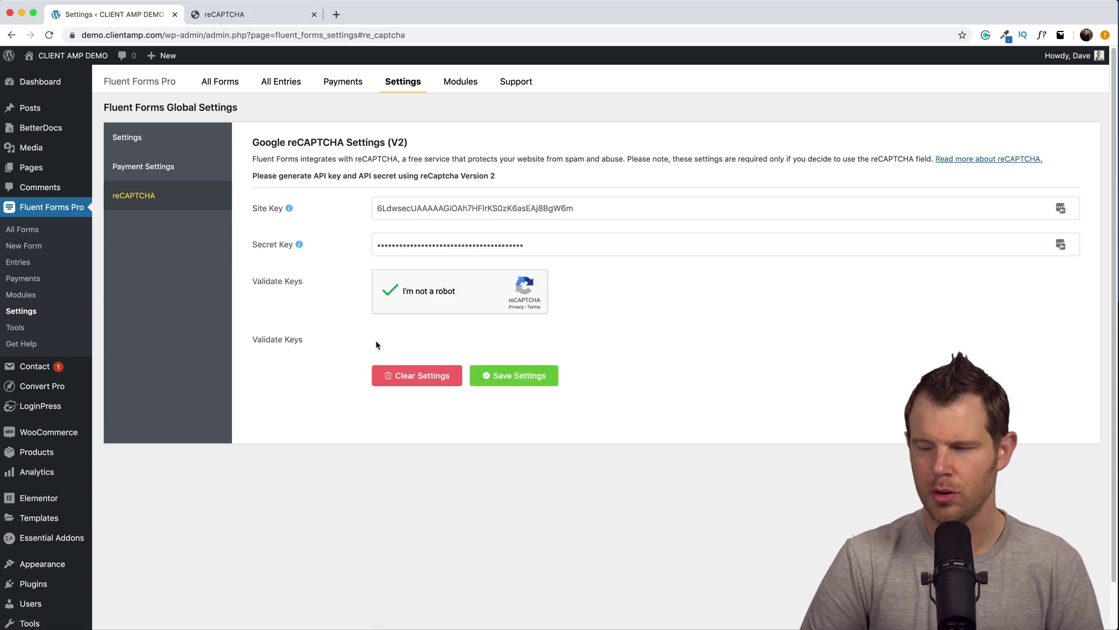
left_click(513, 376)
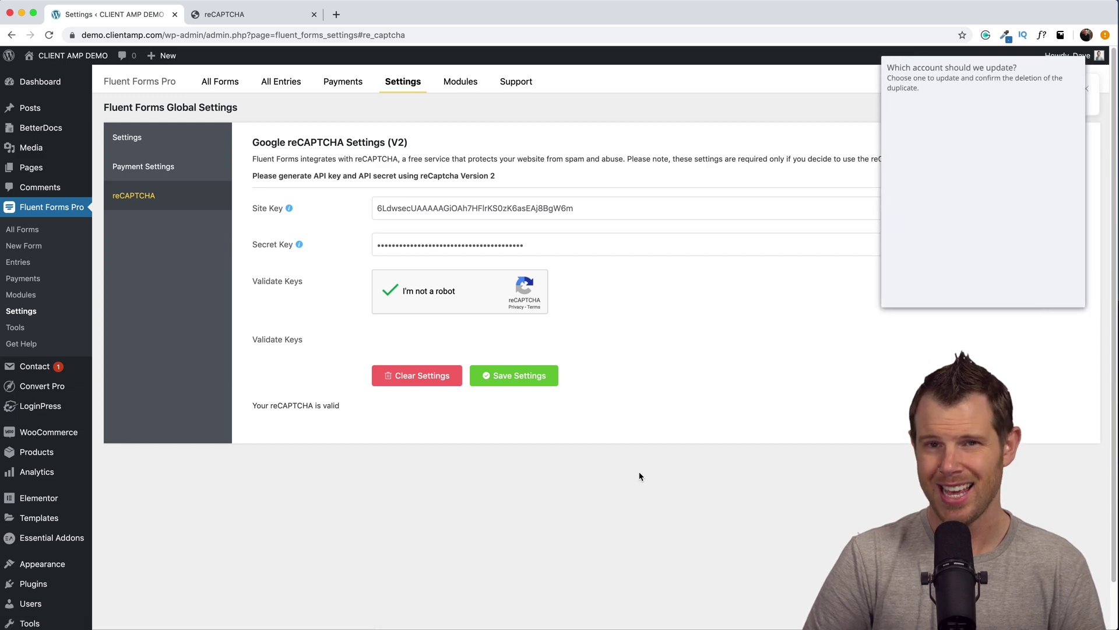
left_click(43, 231)
Drag a reCaptcha field below Your Message in Contact Form Demo, save the form, and preview it.
left_click(151, 191)
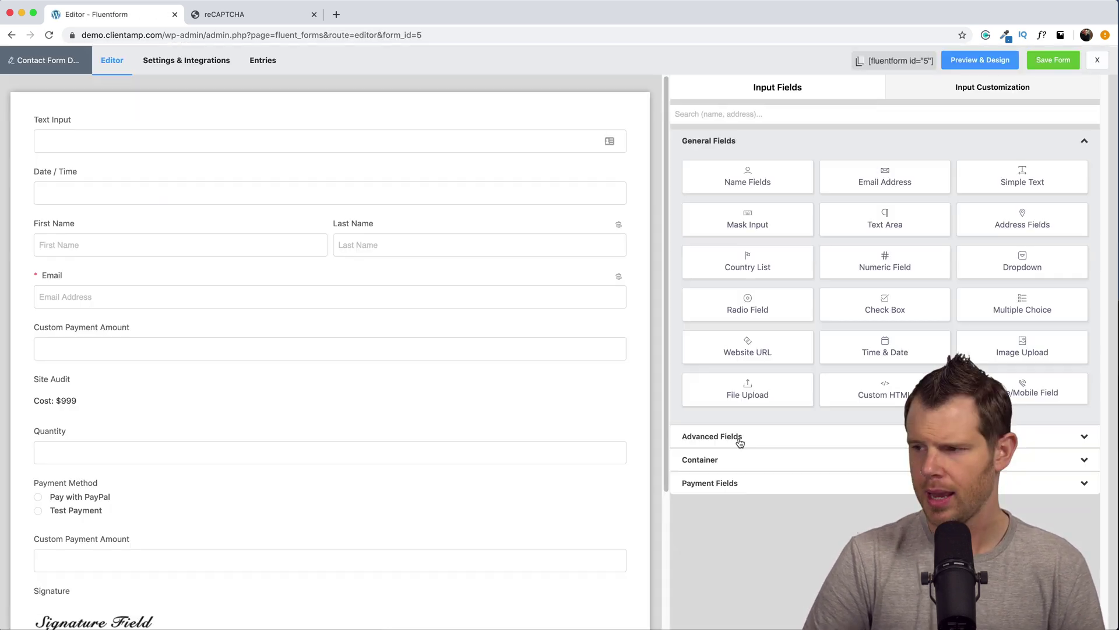
left_click(740, 437)
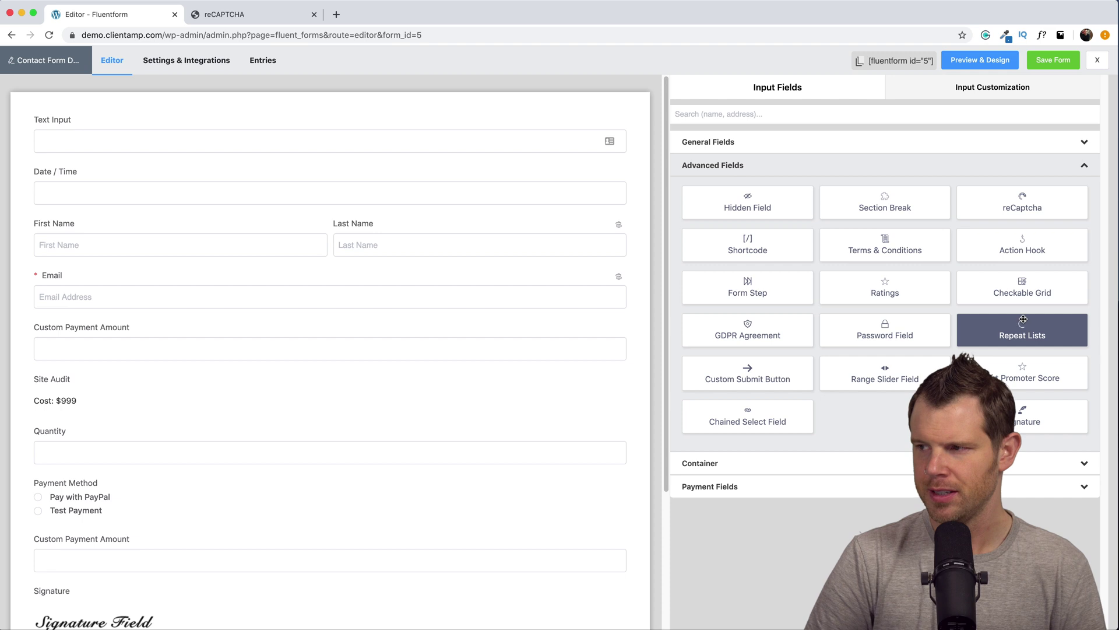
left_click_drag(1029, 210, 230, 594)
scroll(233, 524, "down", 3)
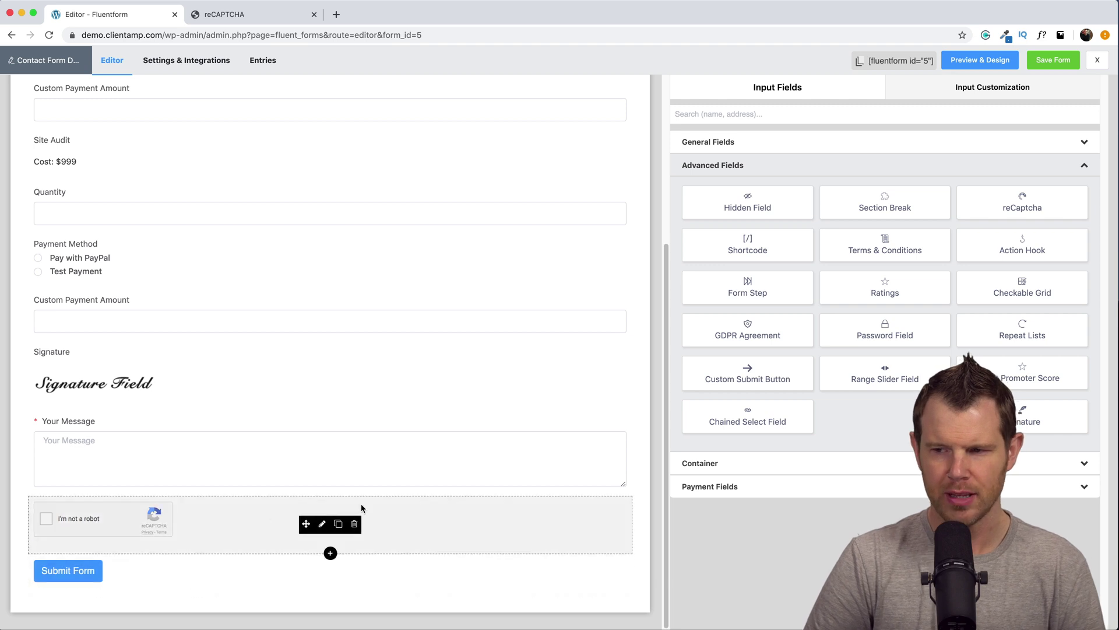
key("super+s")
left_click(975, 60)
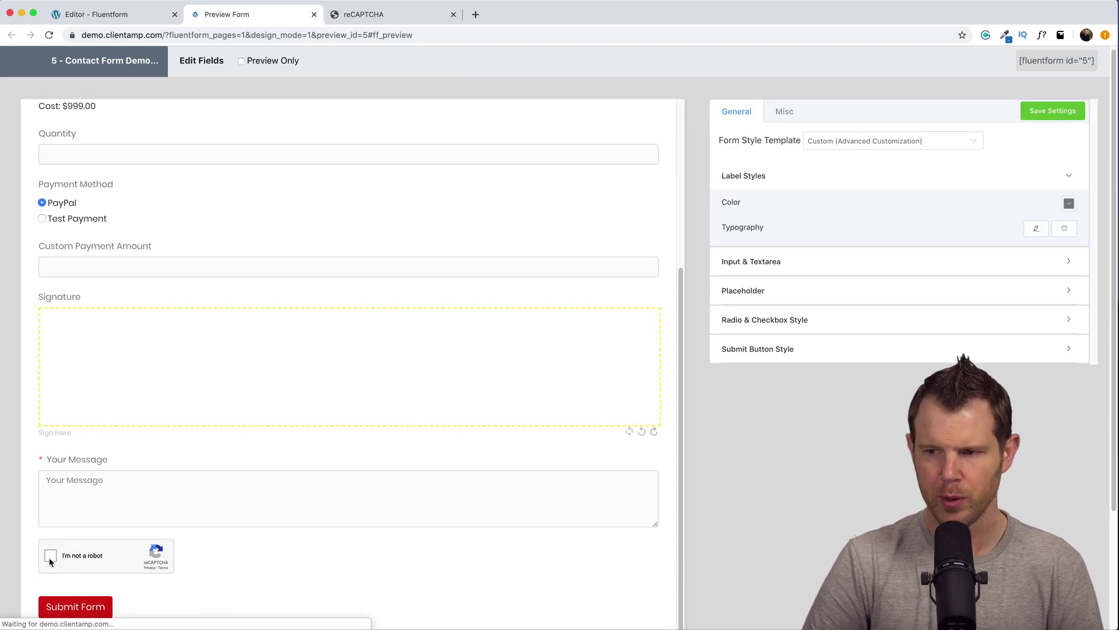
Tick the 'I'm not a robot' reCAPTCHA box in the contact form preview.
left_click(50, 557)
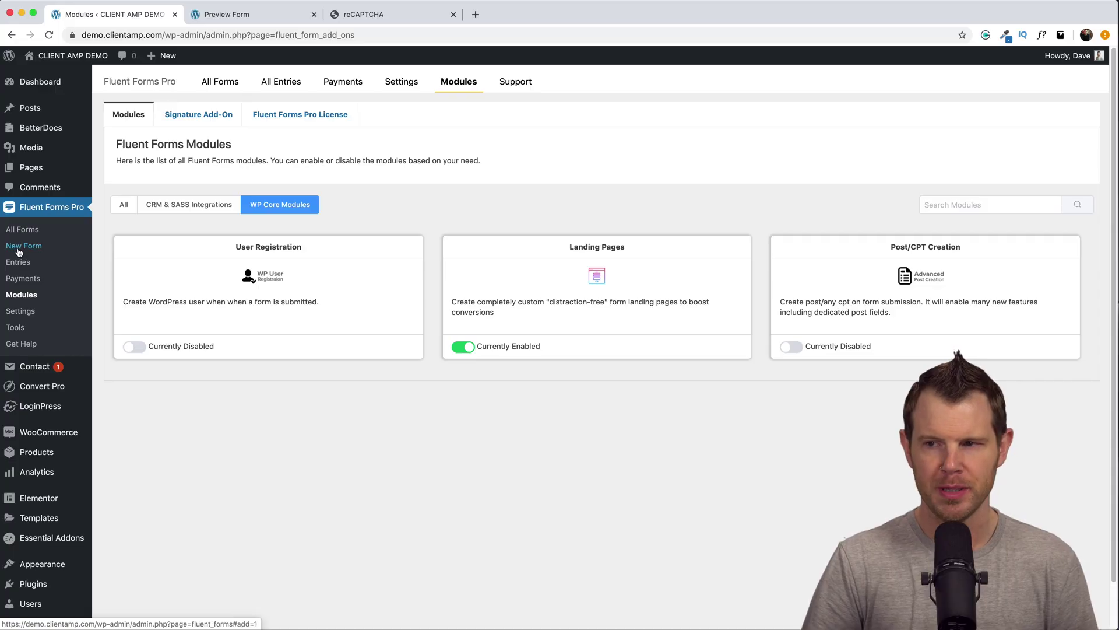
Start a new form from the Marketing category's Market Research Survey Form template.
left_click(19, 252)
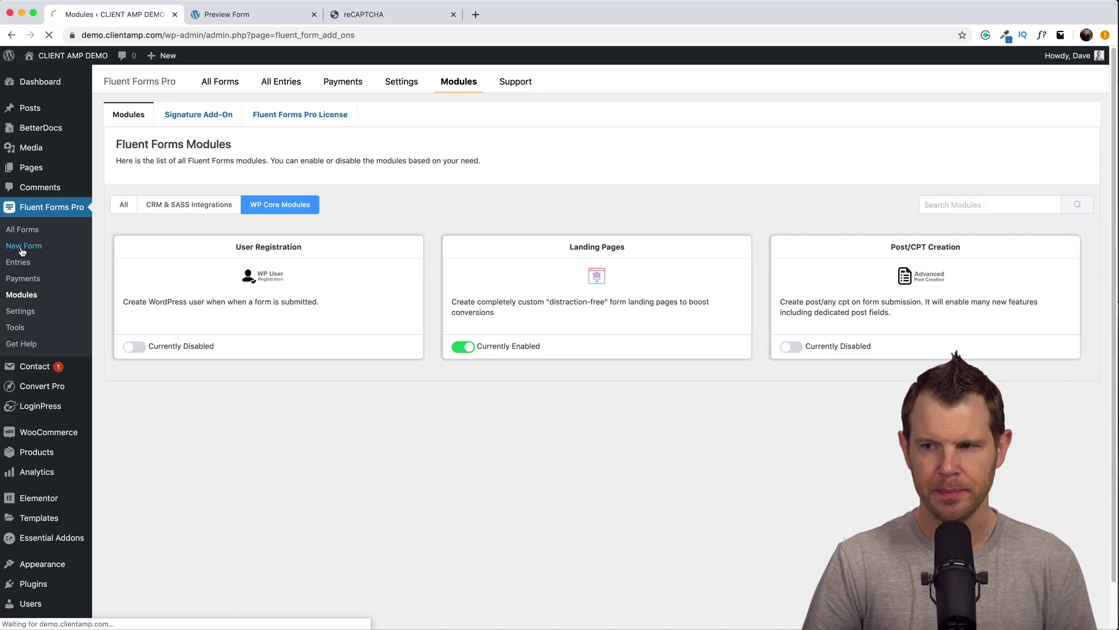
scroll(1039, 141, "down", 5)
scroll(1035, 157, "down", 10)
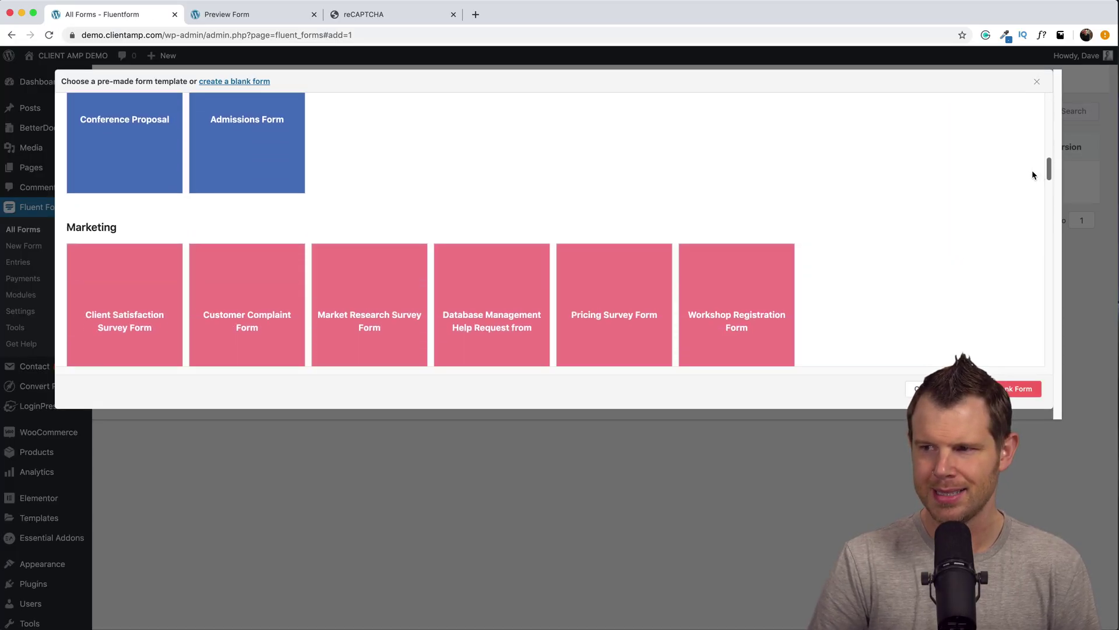
mouse_move(368, 221)
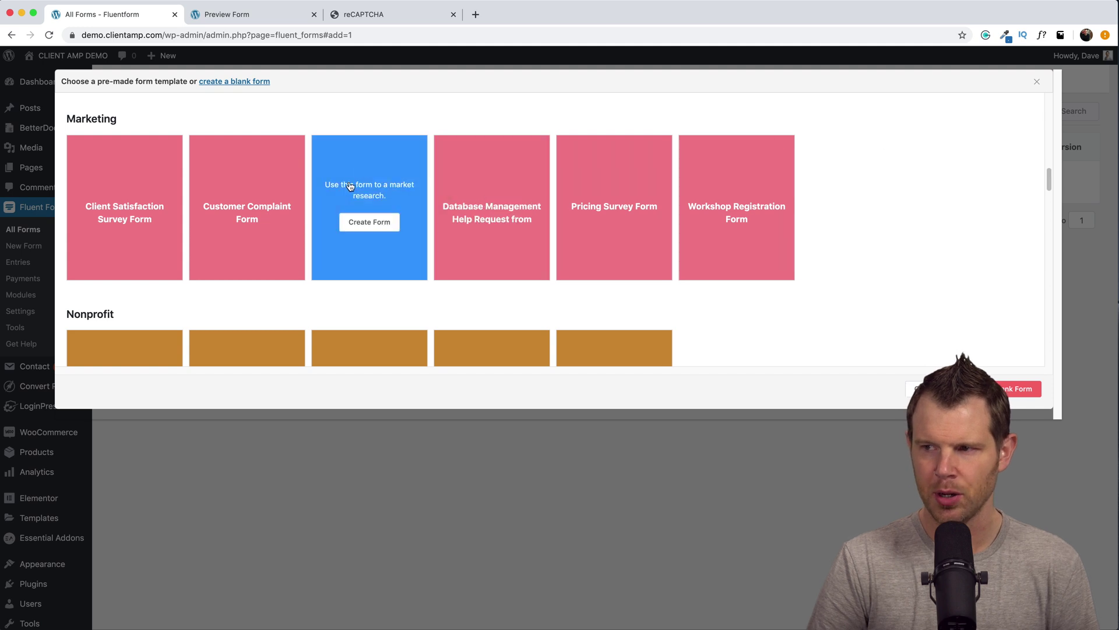
left_click(379, 230)
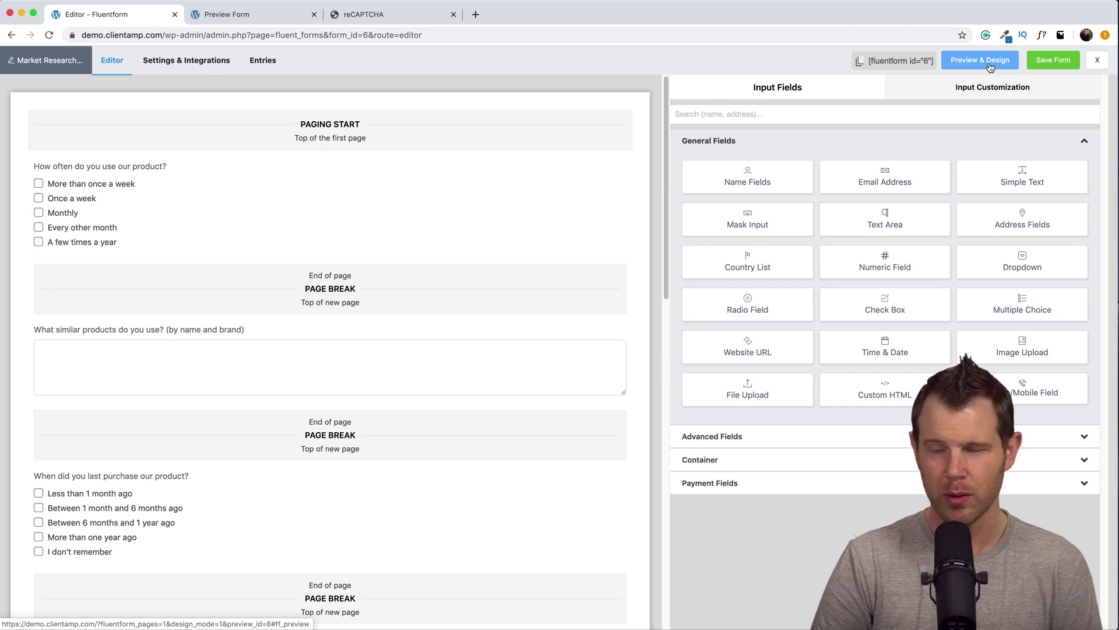
Preview the survey and answer the similar-products question with 'Taco bell'.
left_click(990, 66)
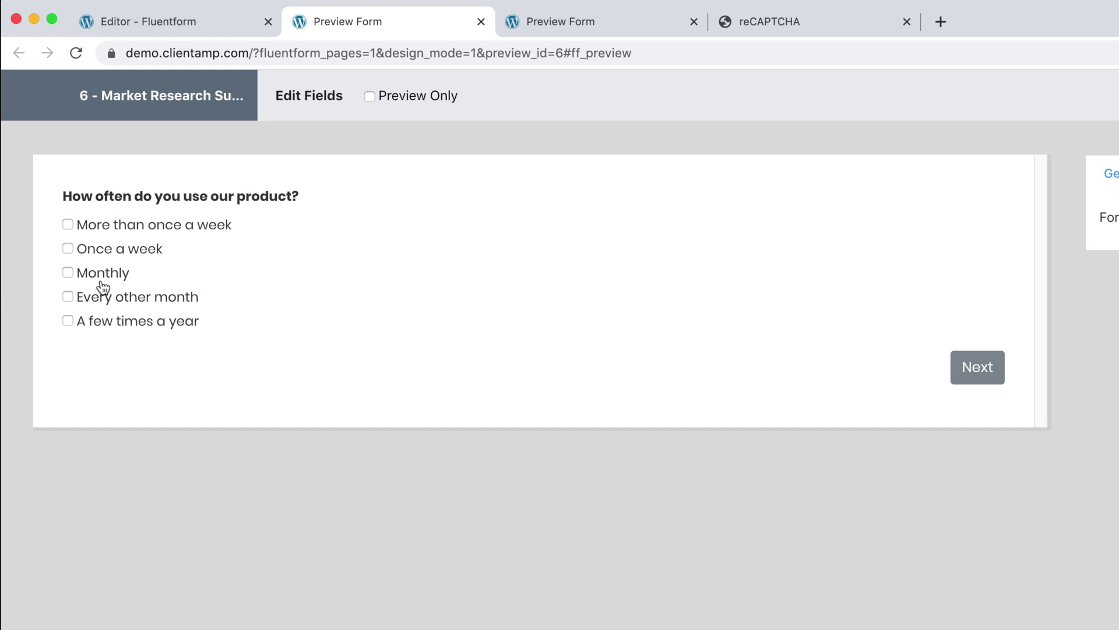
left_click(977, 367)
left_click(519, 250)
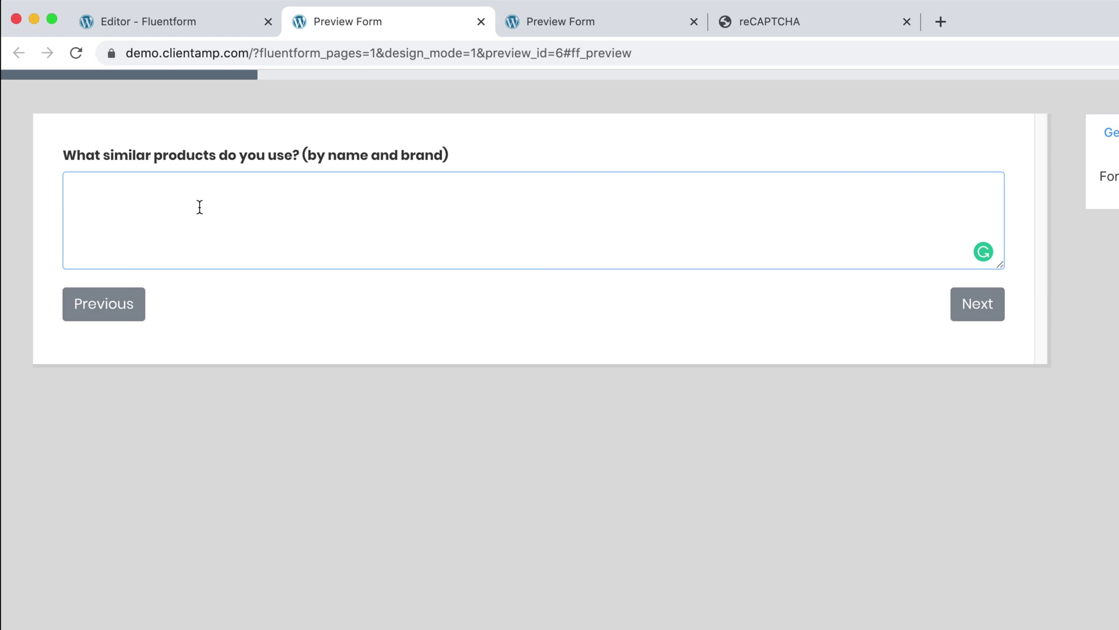
type("Taco bell.")
left_click(979, 303)
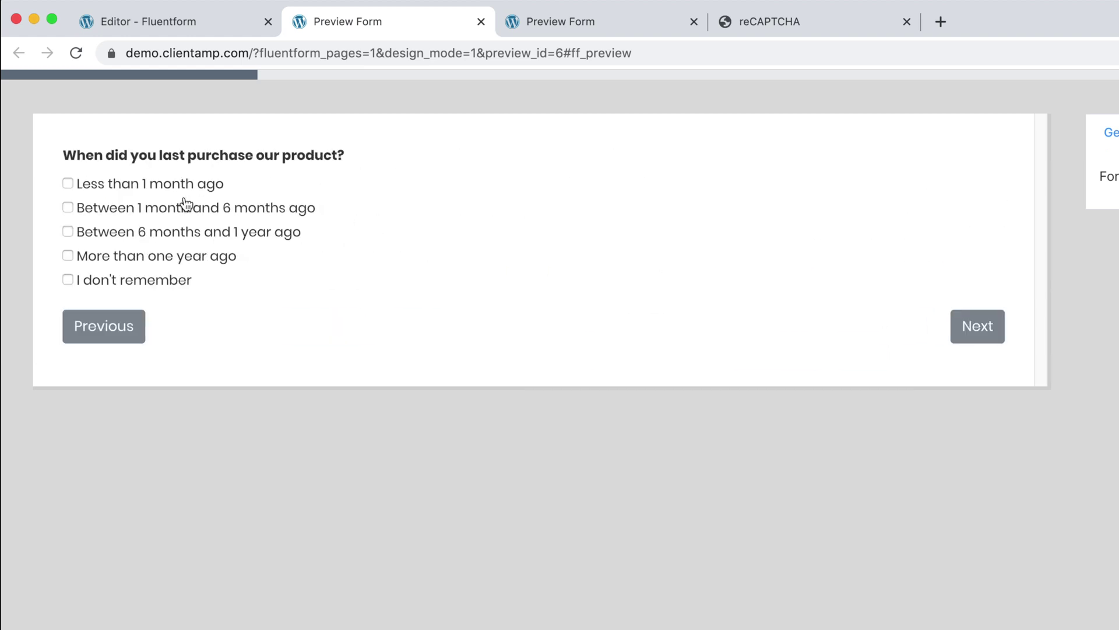
Answer 'Between 6 months and 1 year ago', 'I think it's great.', and 'About the same price'.
left_click(68, 232)
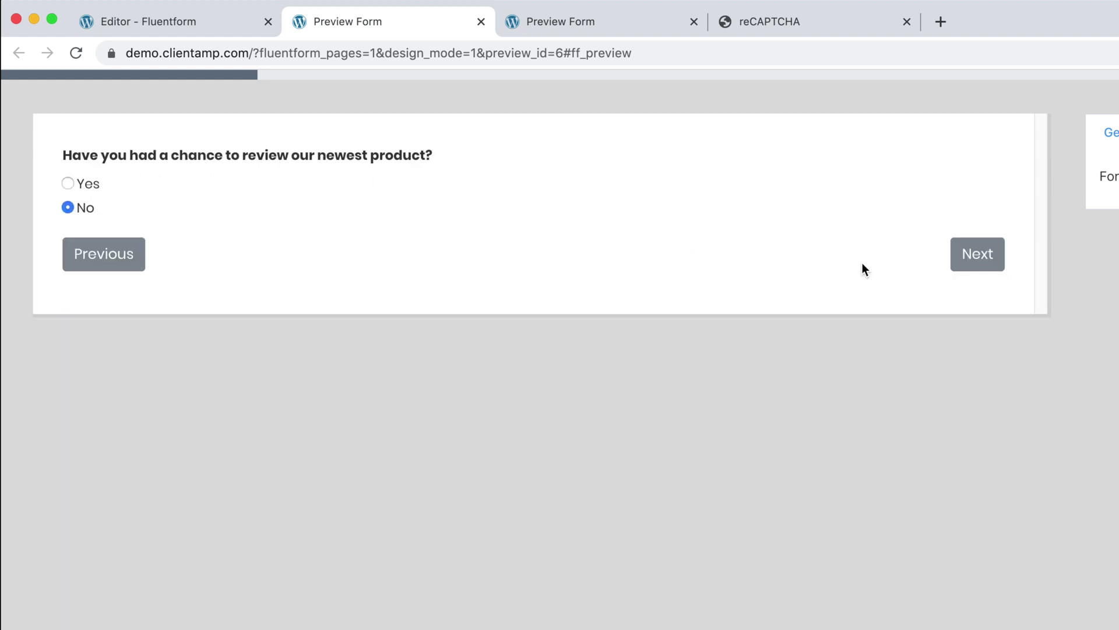
left_click(988, 261)
left_click(230, 203)
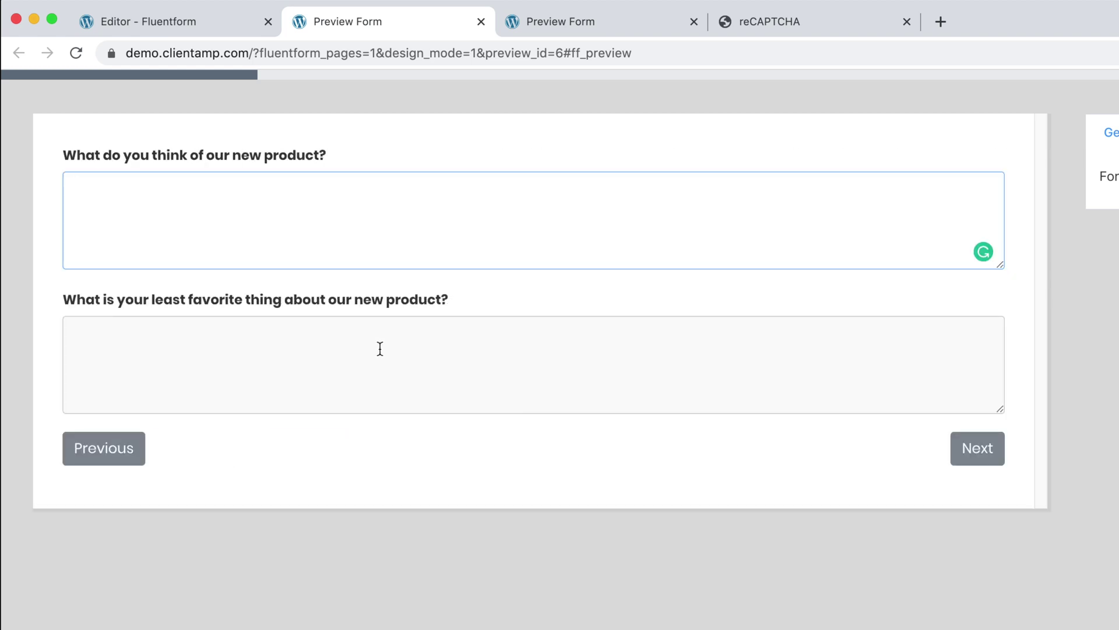
type("I think it's great.")
left_click(355, 362)
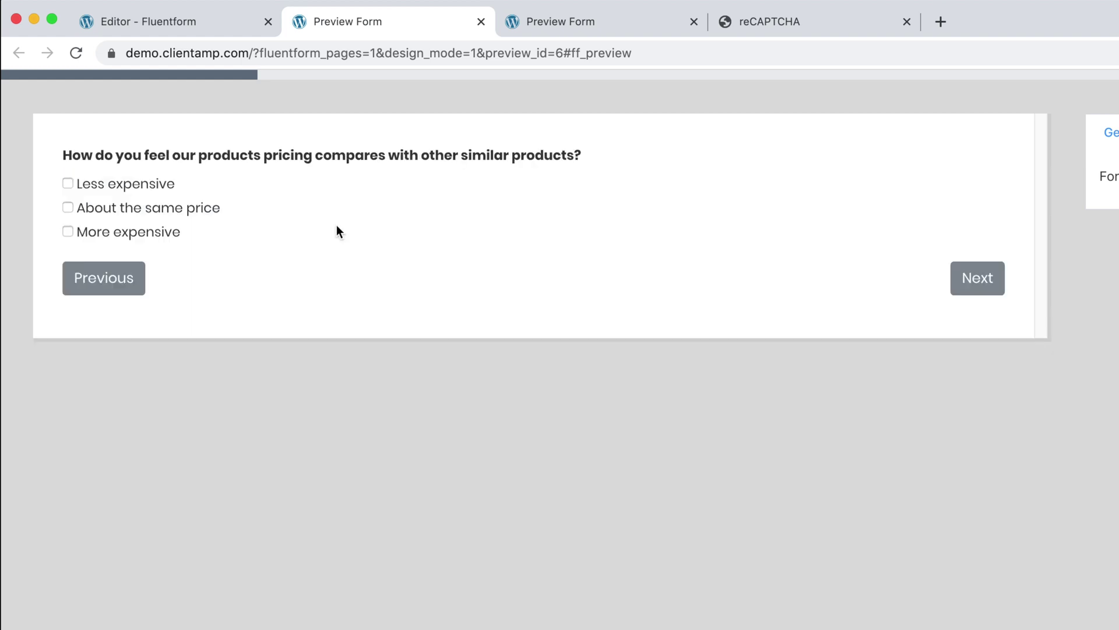
left_click(136, 213)
On the about-yourself page, pick United States (US) as the country and submit the survey.
left_click(960, 281)
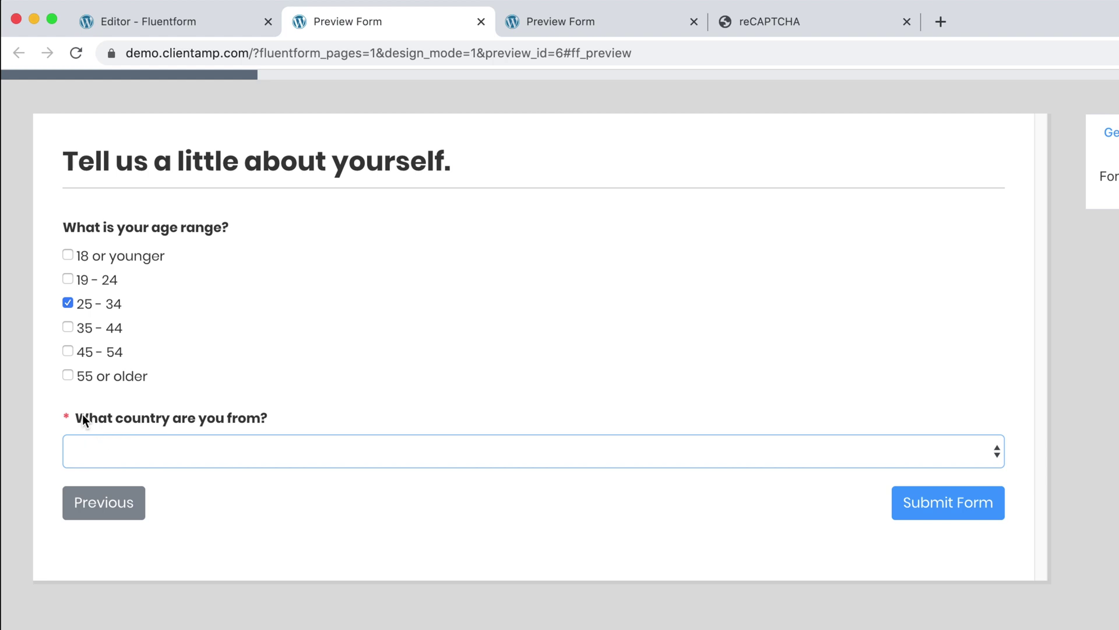
left_click(178, 450)
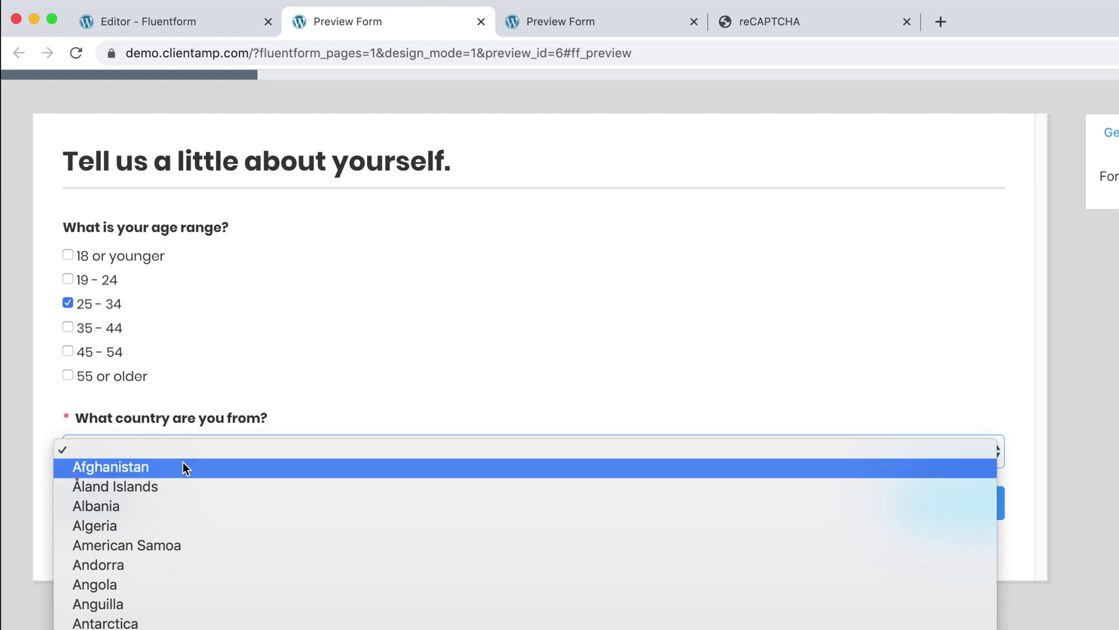
scroll(208, 567, "down", 15)
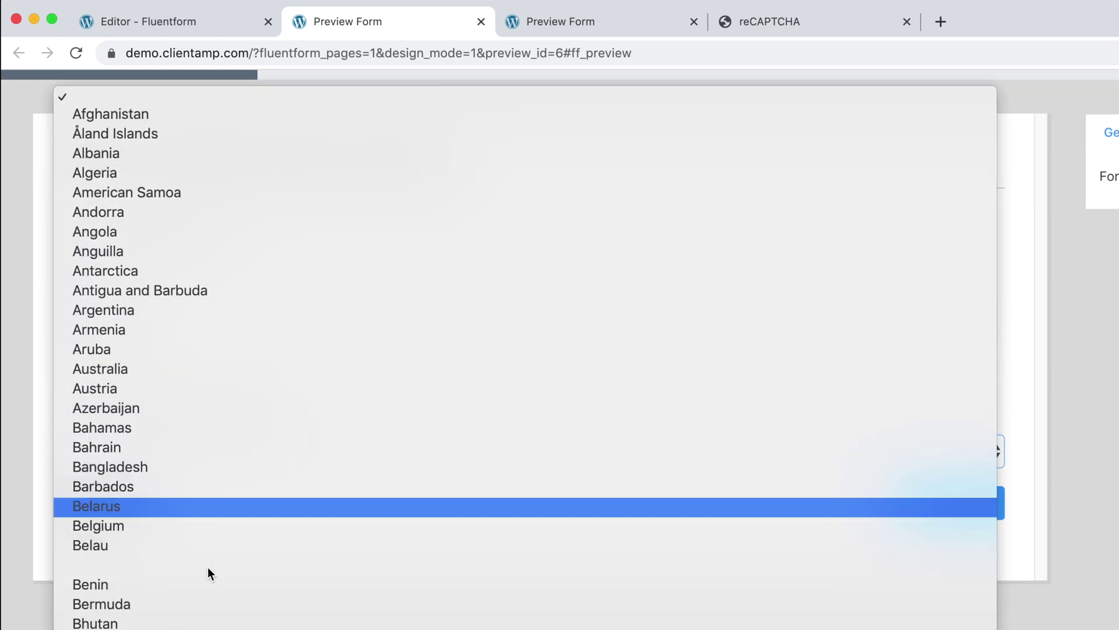
scroll(210, 563, "down", 20)
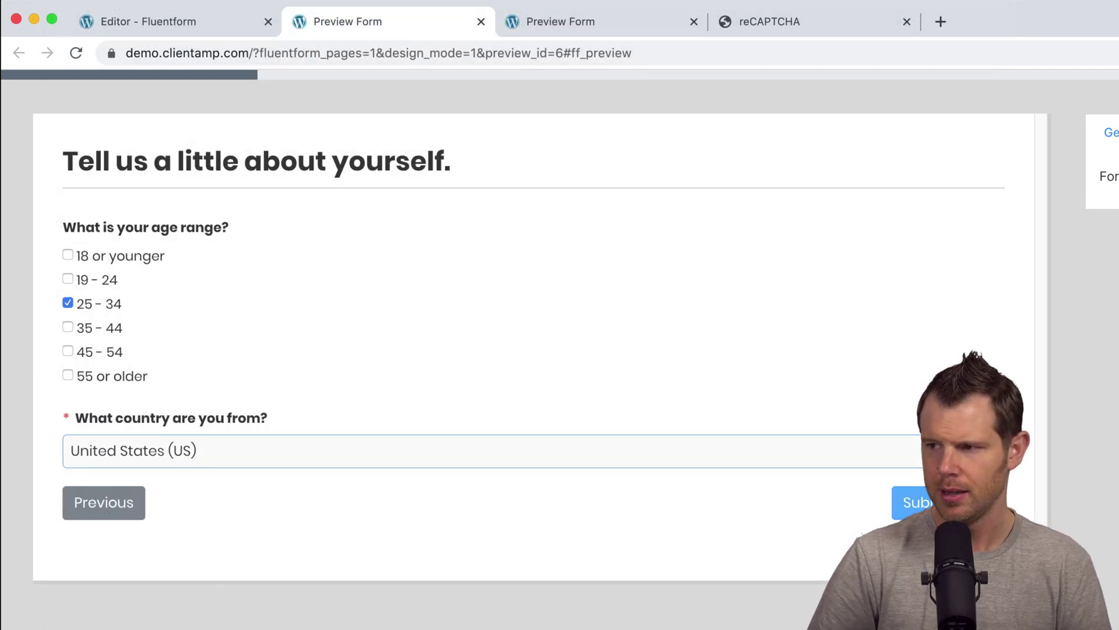
left_click(913, 503)
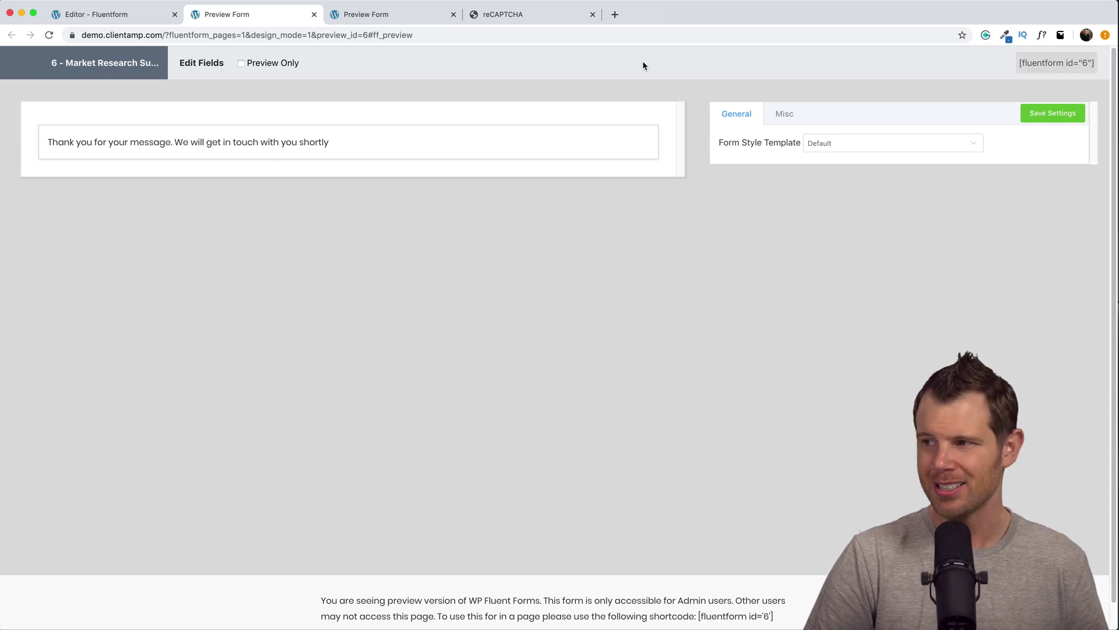
In the survey editor, move the first Page Break below the 'What similar products' question.
left_click(99, 14)
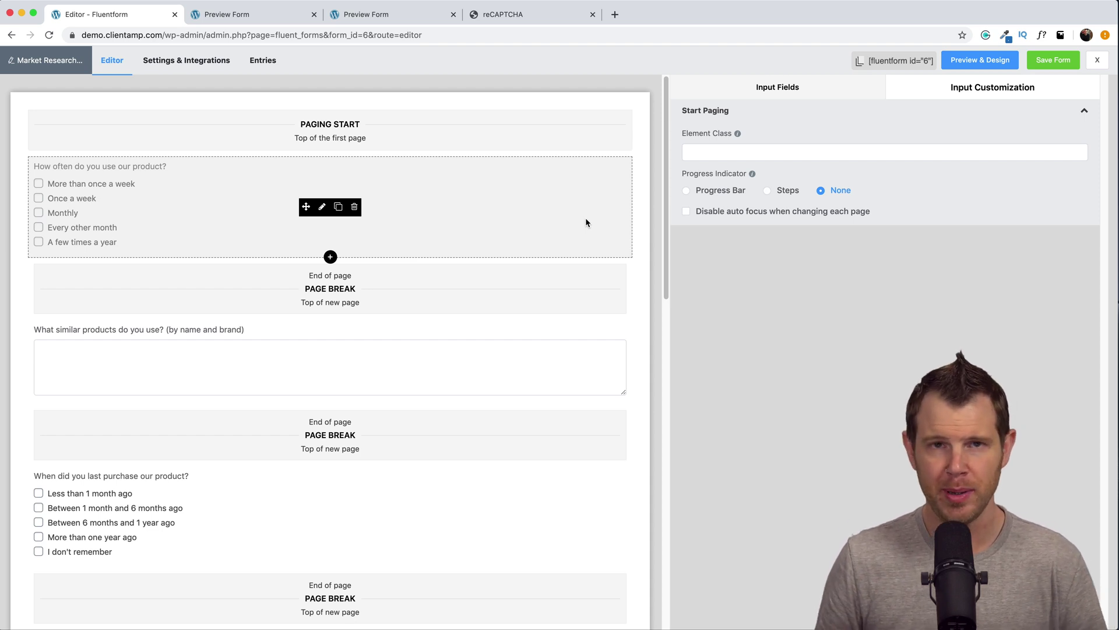
left_click(185, 181)
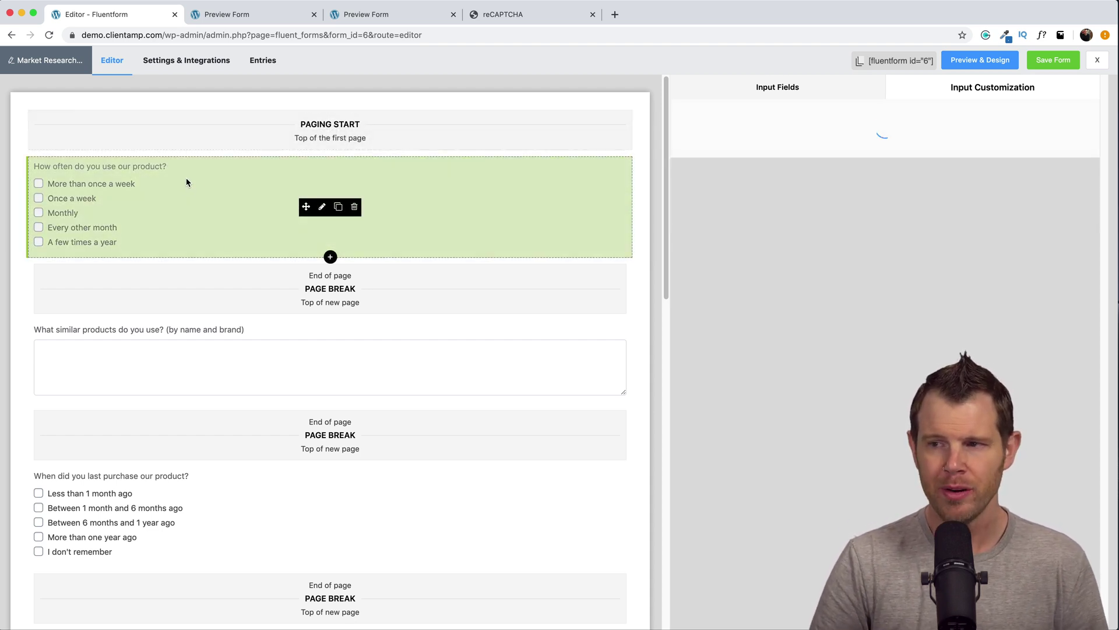
left_click_drag(297, 279, 199, 450)
scroll(203, 449, "down", 15)
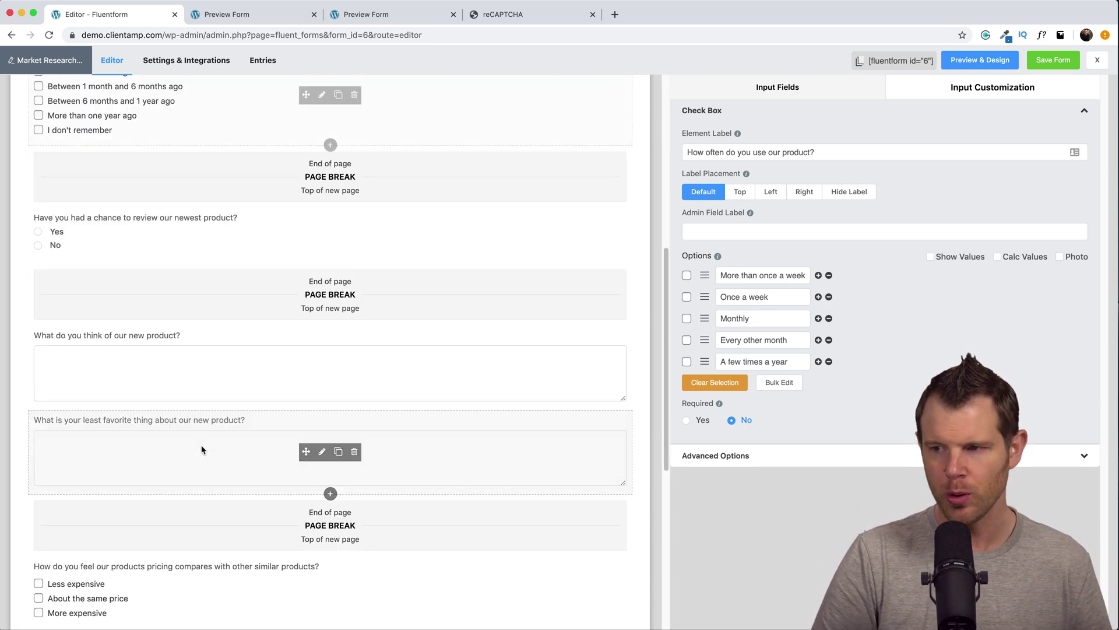